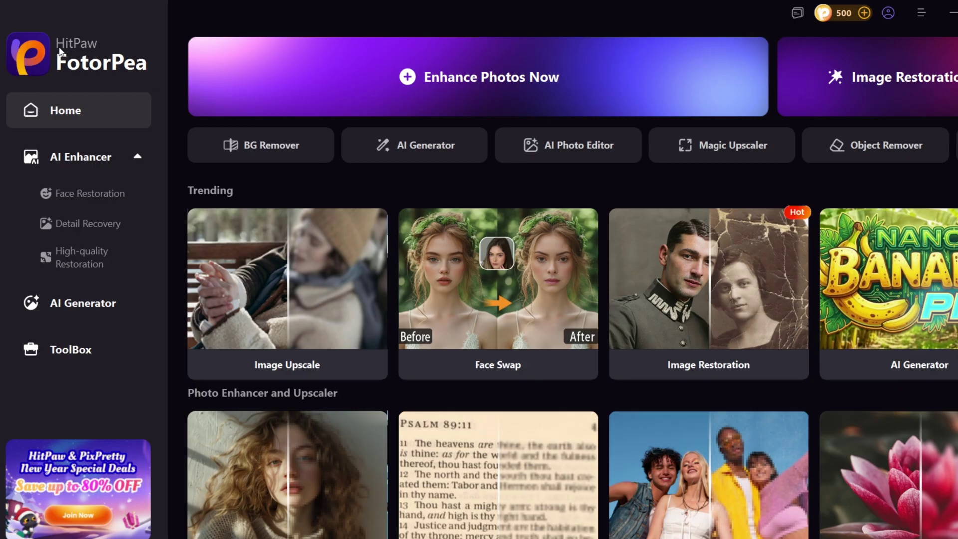
mouse_move(349, 248)
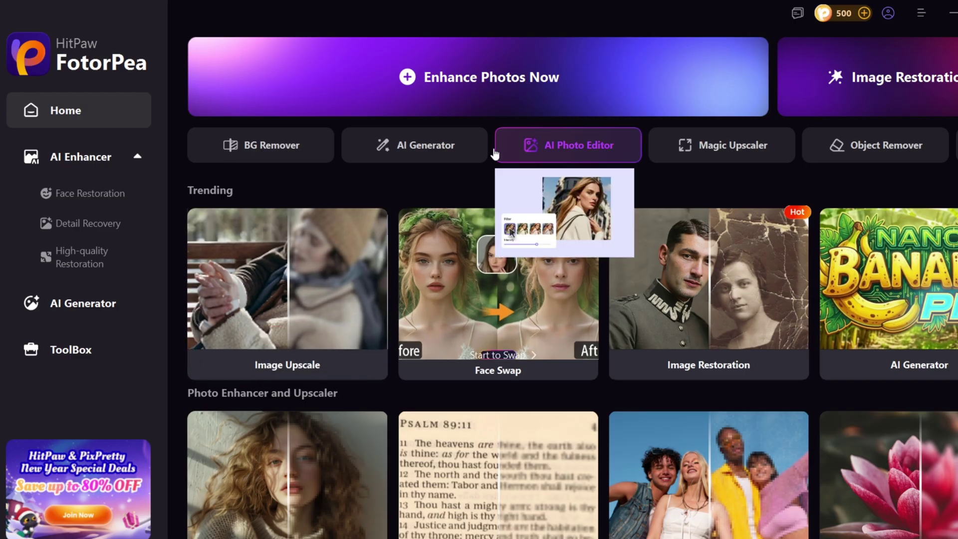
mouse_move(561, 292)
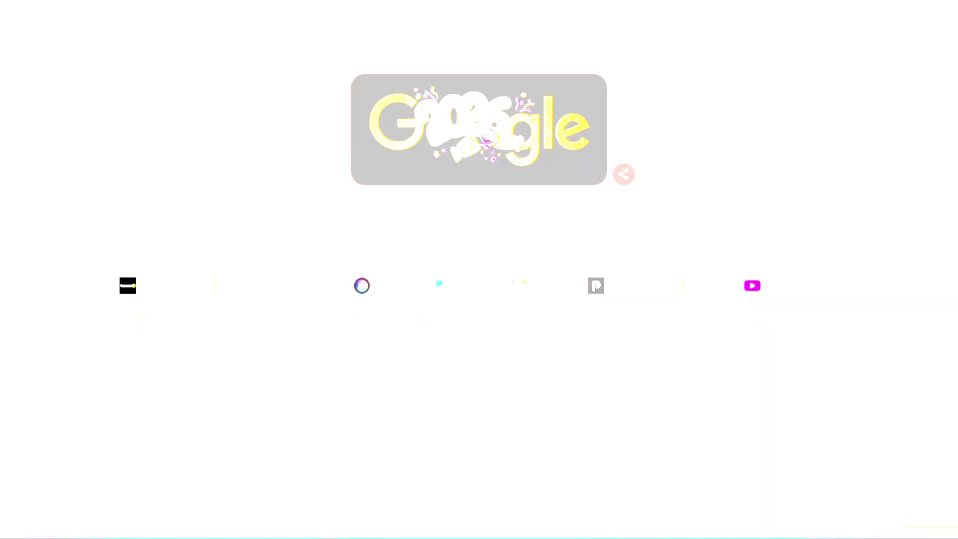
Search Google for 'hitpaw' and open the official hitpaw.com site.
type("hitp")
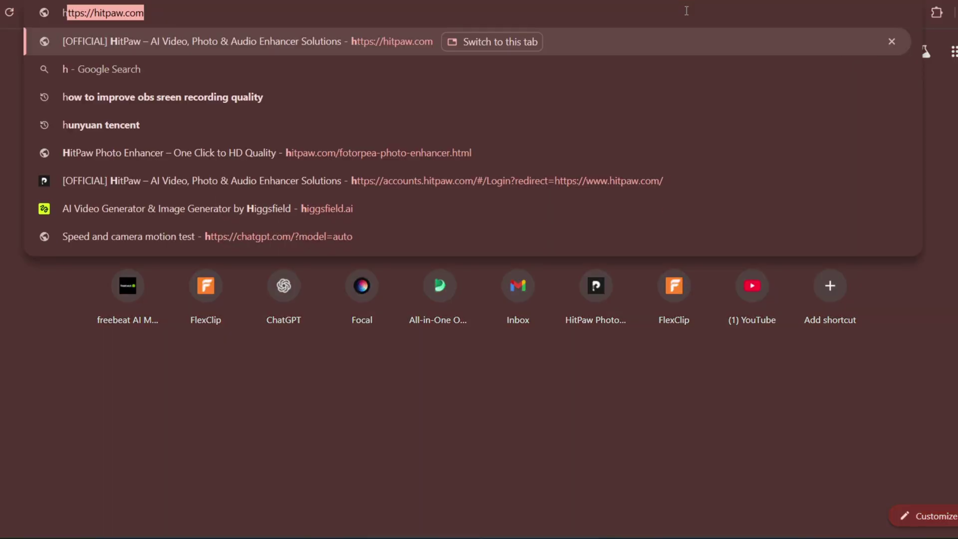
type("aw")
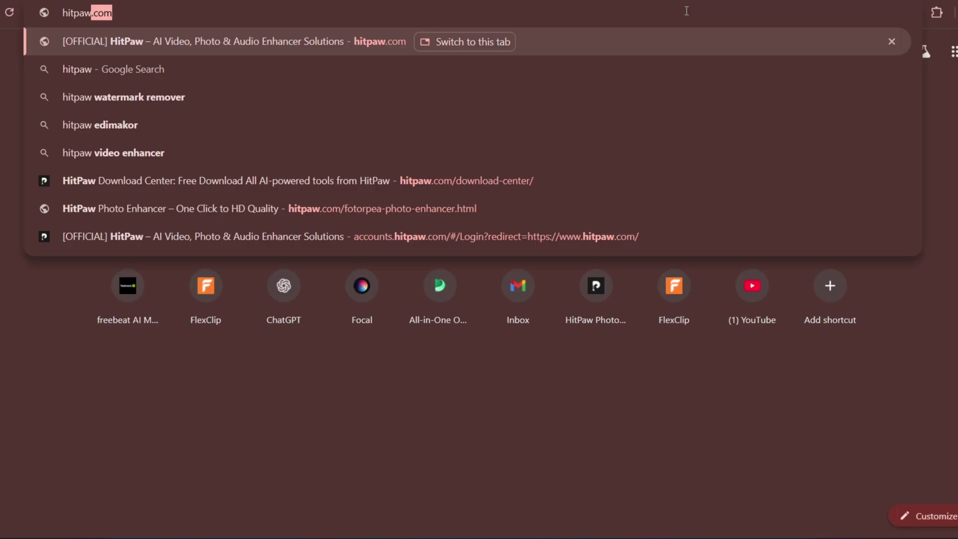
key("Return")
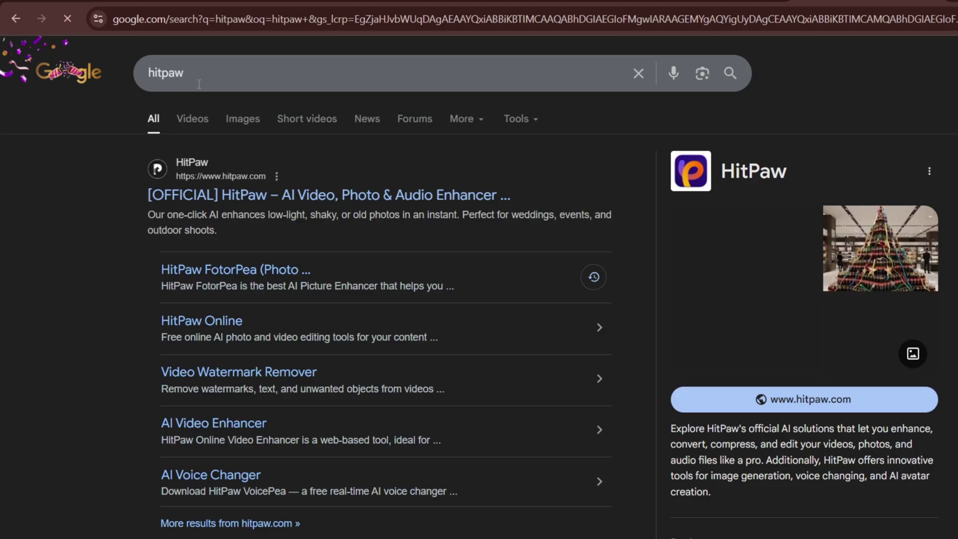
left_click(355, 167)
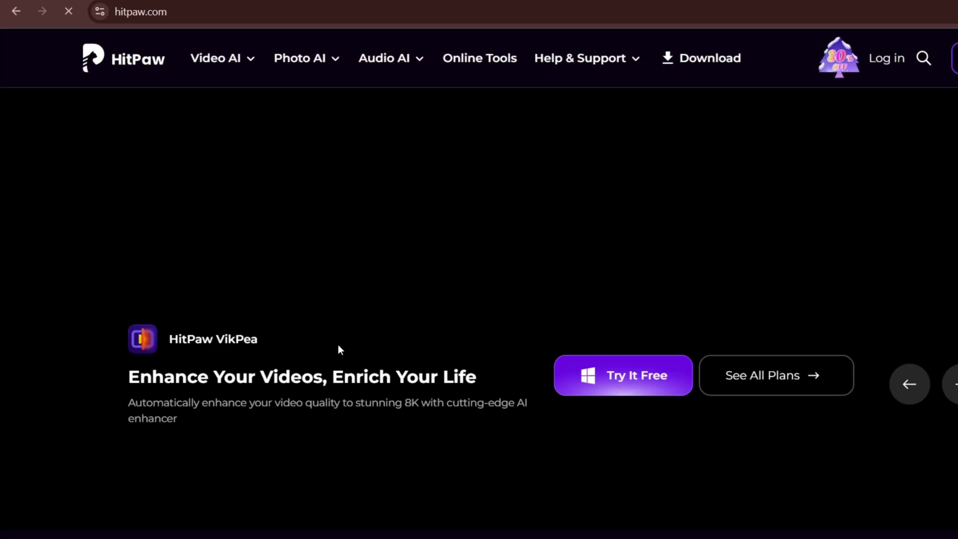
Scroll through the HitPaw homepage to look over its products.
scroll(337, 344, "down", 3)
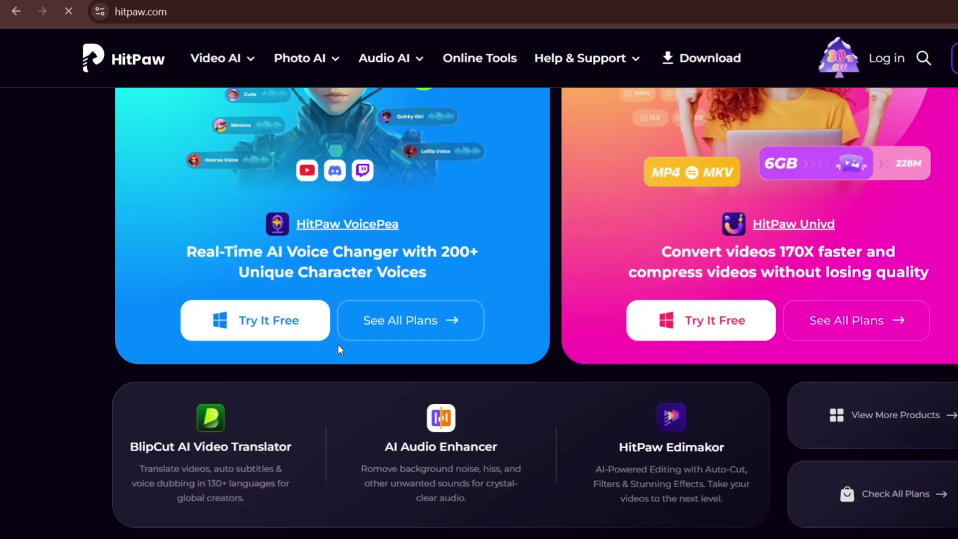
scroll(337, 349, "down", 6)
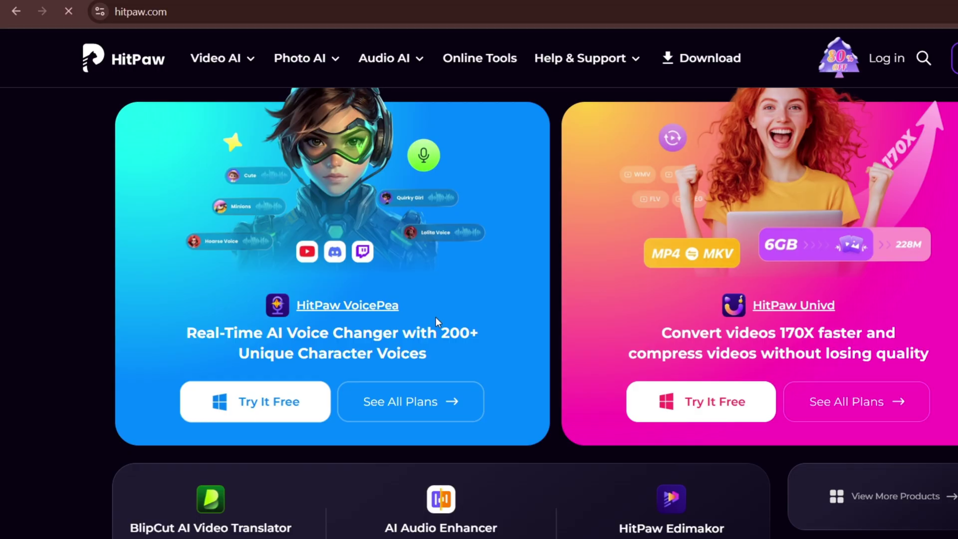
scroll(436, 322, "up", 3)
scroll(435, 316, "up", 7)
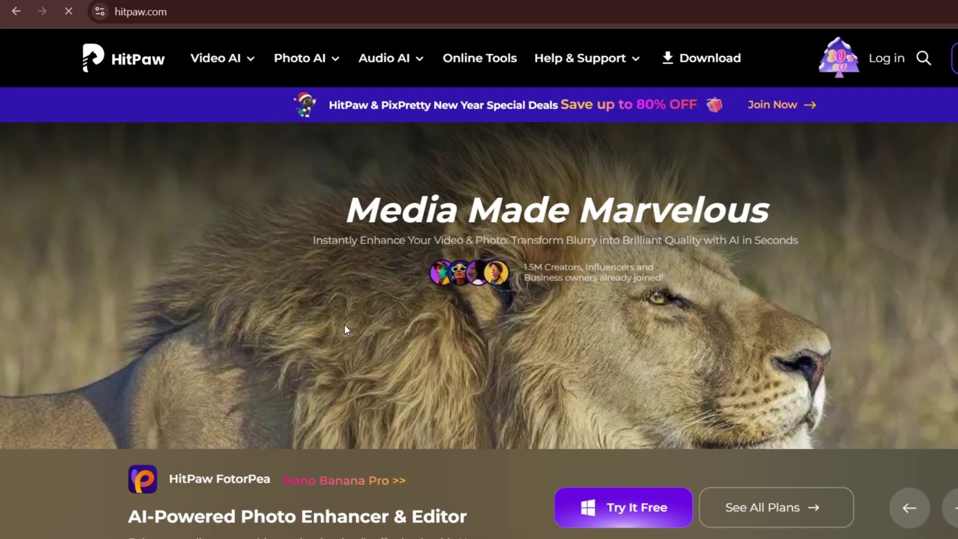
scroll(344, 325, "down", 12)
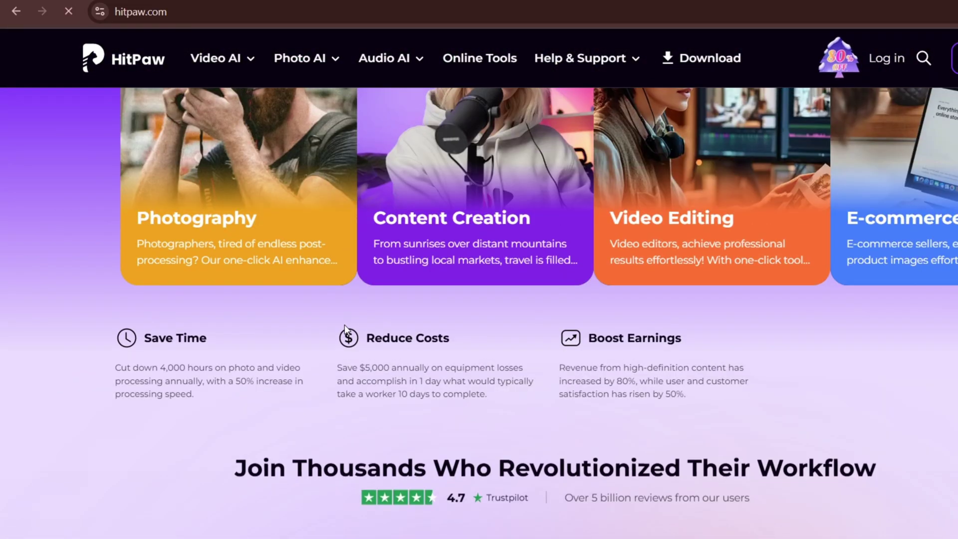
scroll(344, 324, "up", 5)
scroll(385, 285, "down", 1)
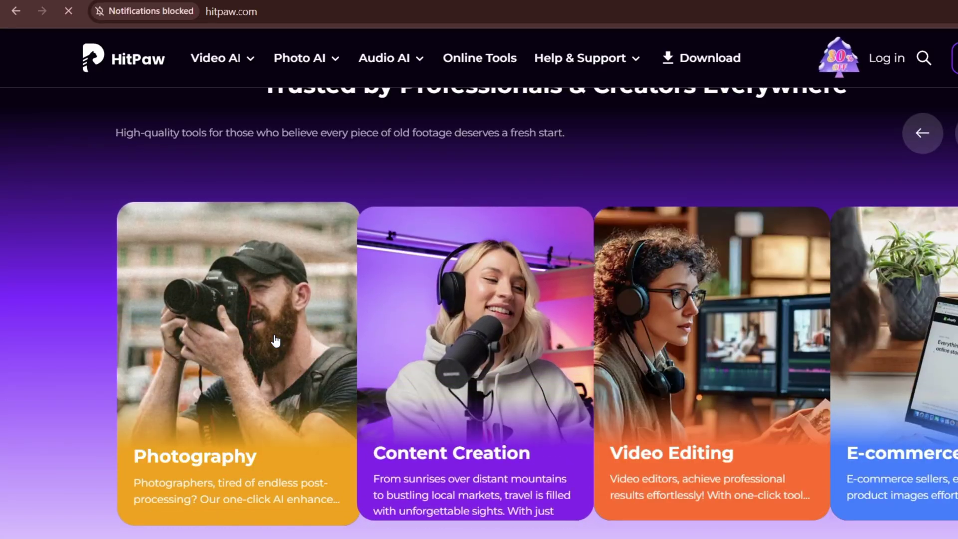
scroll(276, 342, "up", 1)
scroll(345, 344, "down", 2)
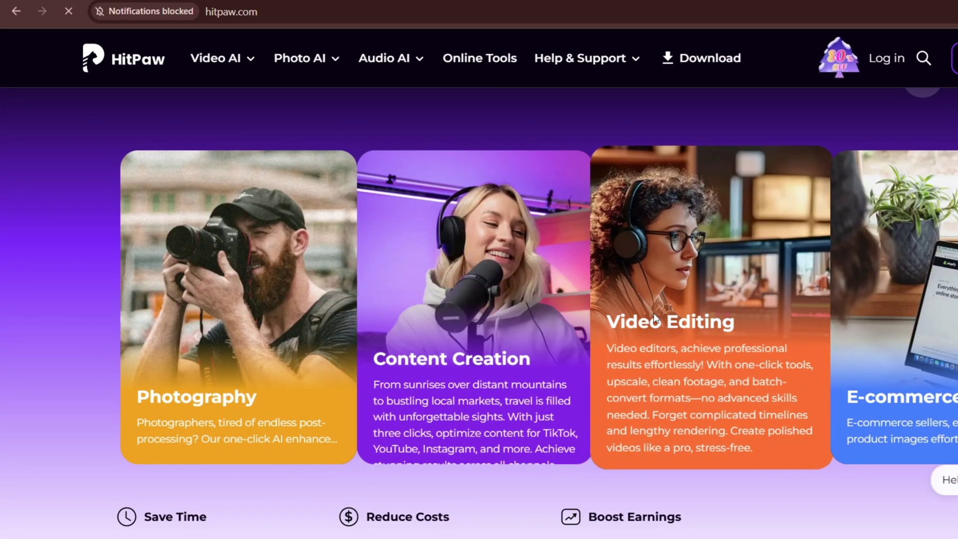
scroll(794, 344, "down", 15)
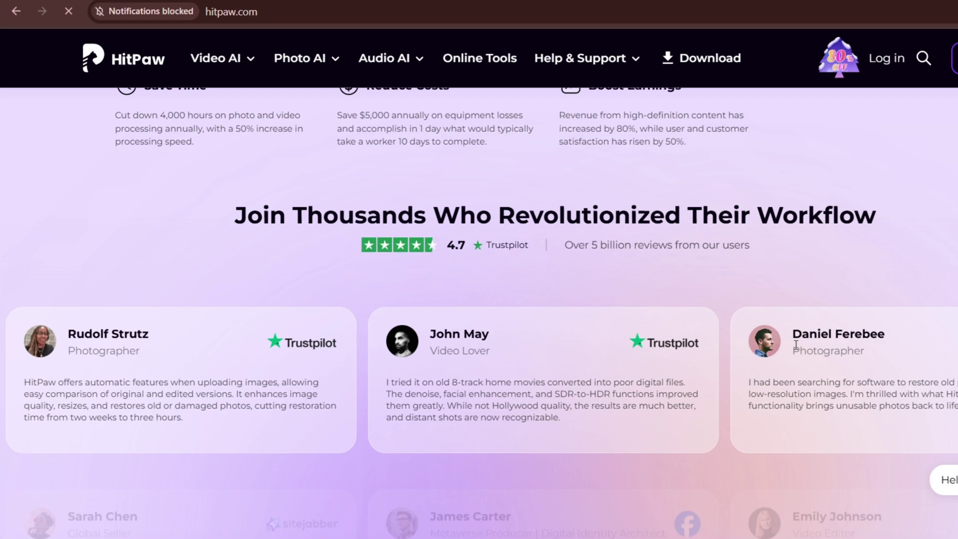
scroll(613, 366, "up", 20)
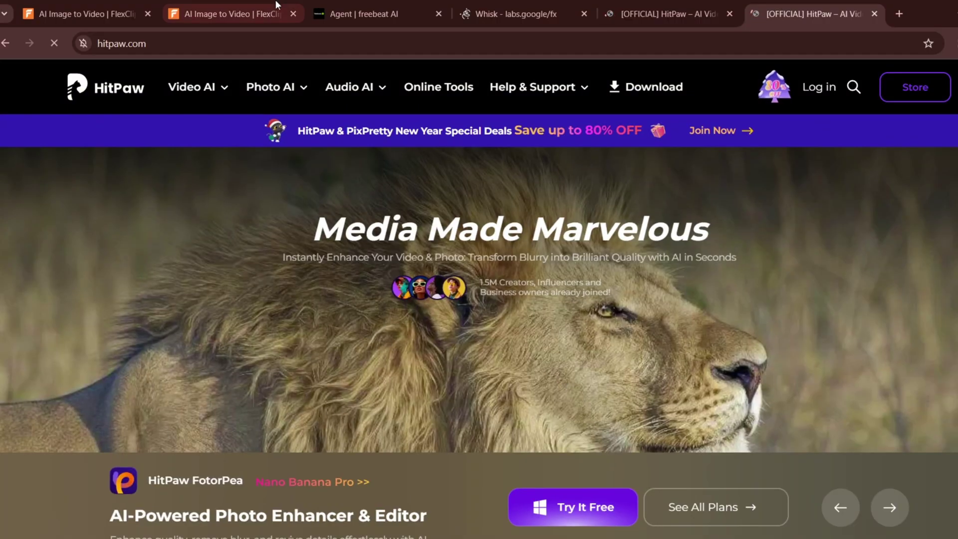
Start the free Windows download of HitPaw FotorPea and review the two-step install guidance.
mouse_move(218, 116)
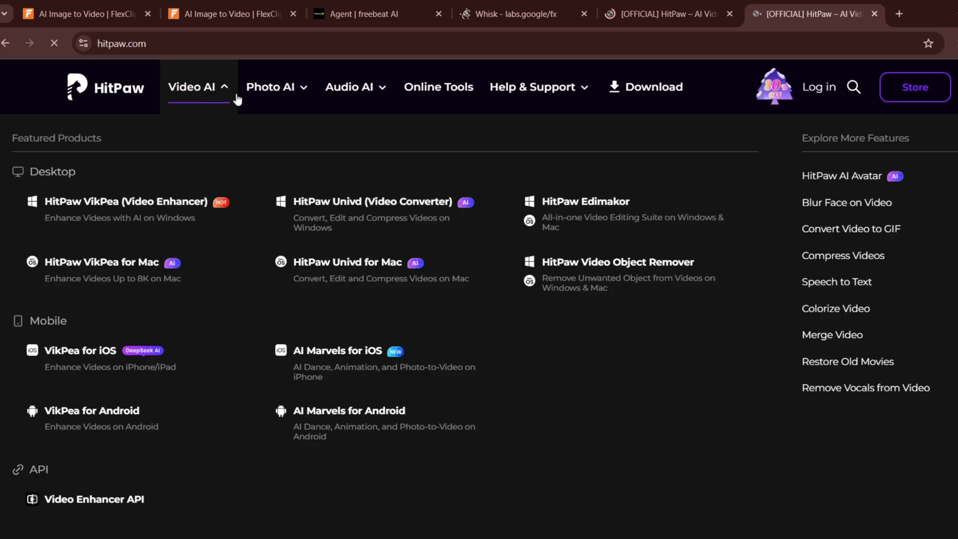
mouse_move(242, 98)
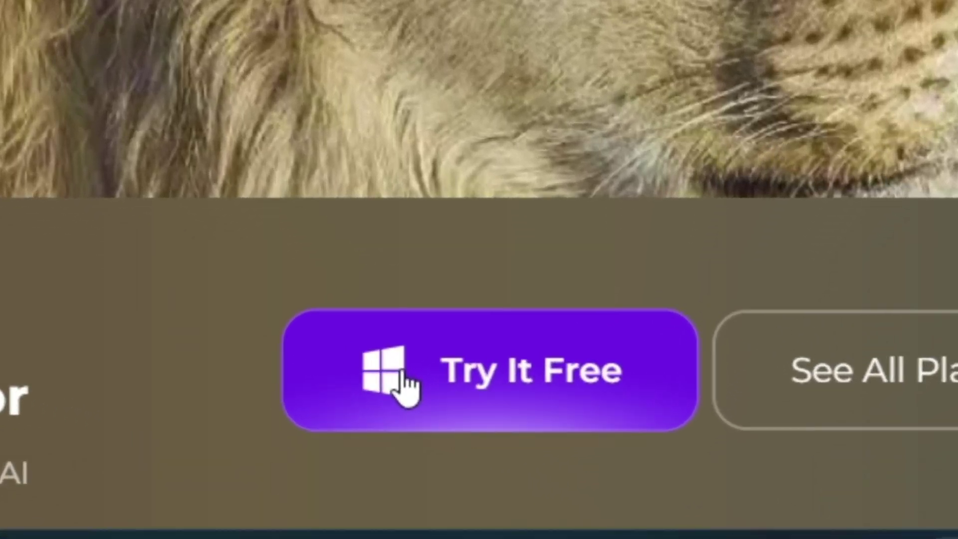
left_click(405, 380)
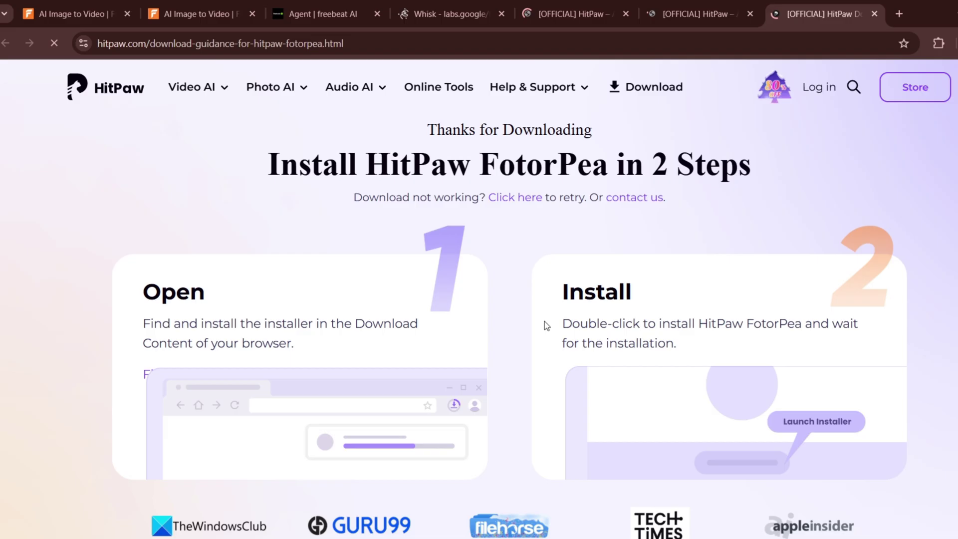
scroll(494, 300, "down", 20)
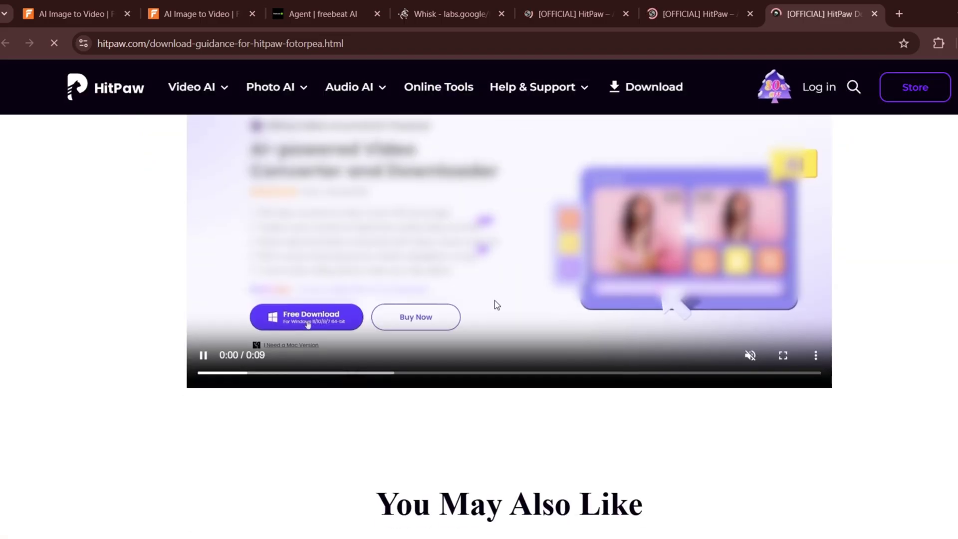
scroll(495, 303, "down", 4)
scroll(495, 303, "up", 20)
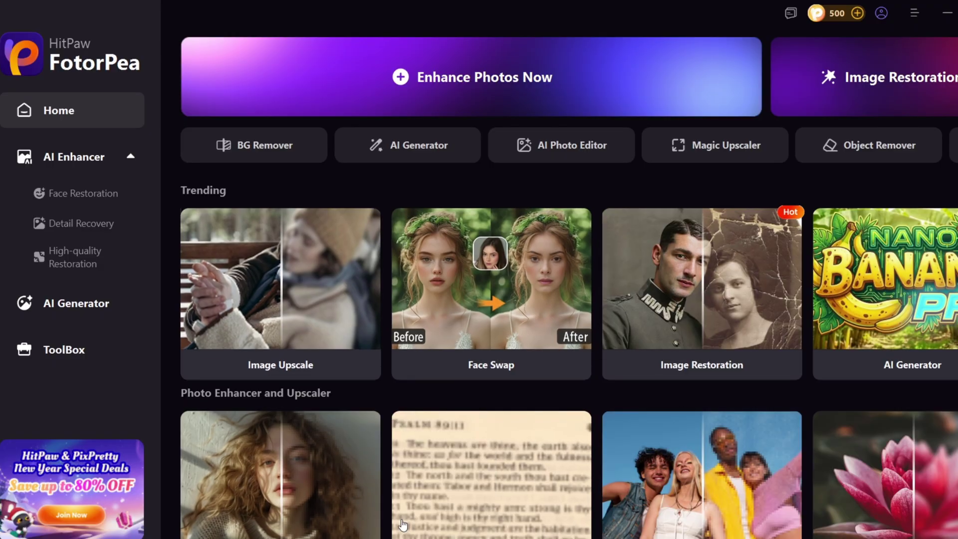
Show the ToolBox page listing AI Generator, AI Photo Editor, BG Remover and Face Swap.
mouse_move(469, 250)
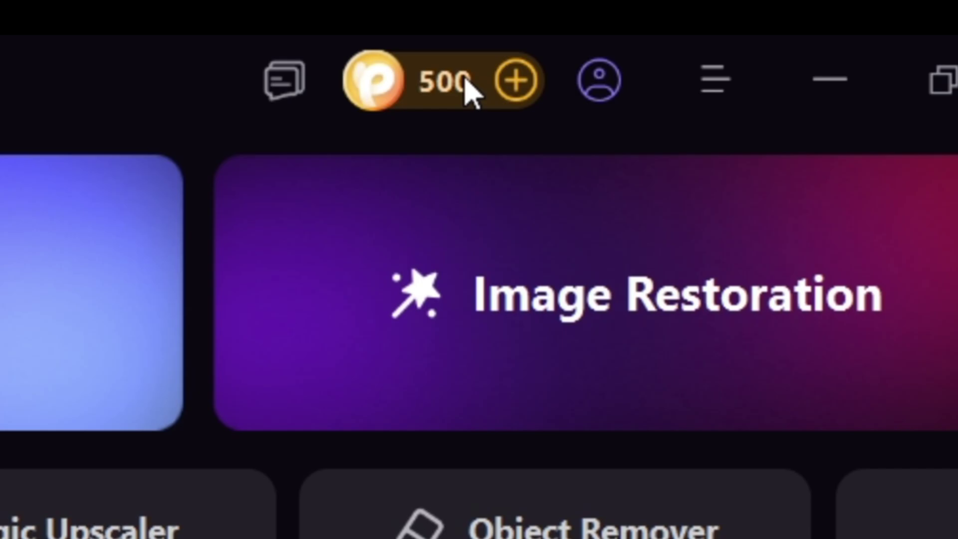
scroll(498, 299, "down", 5)
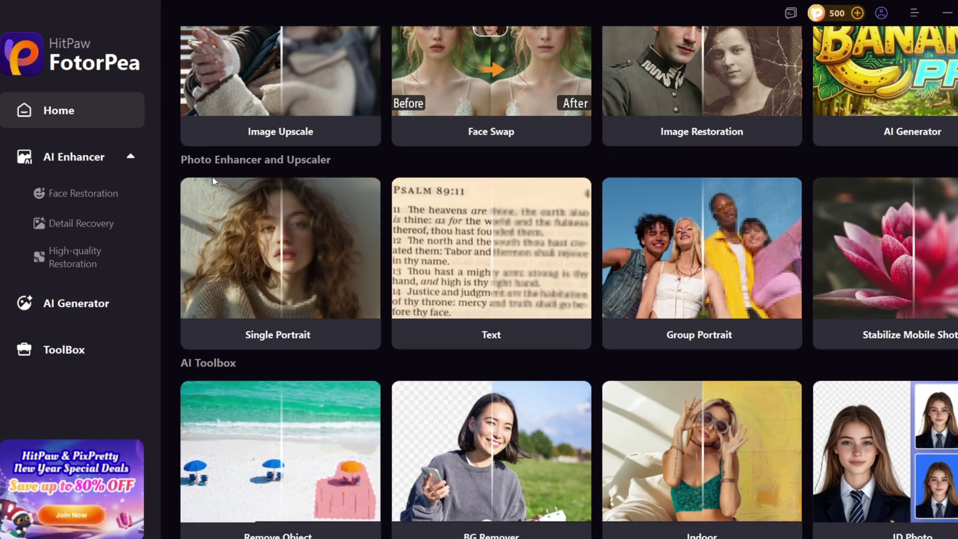
left_click(26, 352)
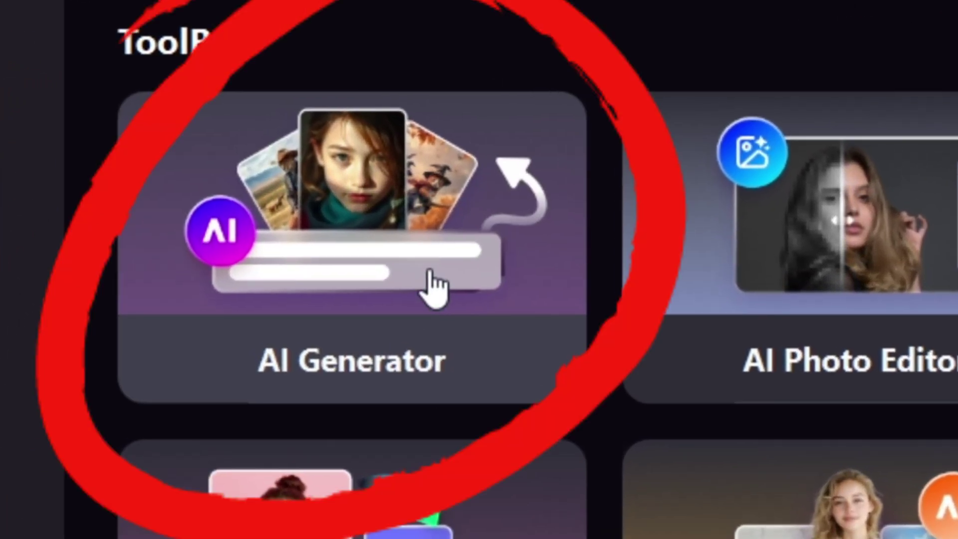
Open the AI Generator and dismiss its onboarding tips.
left_click(430, 274)
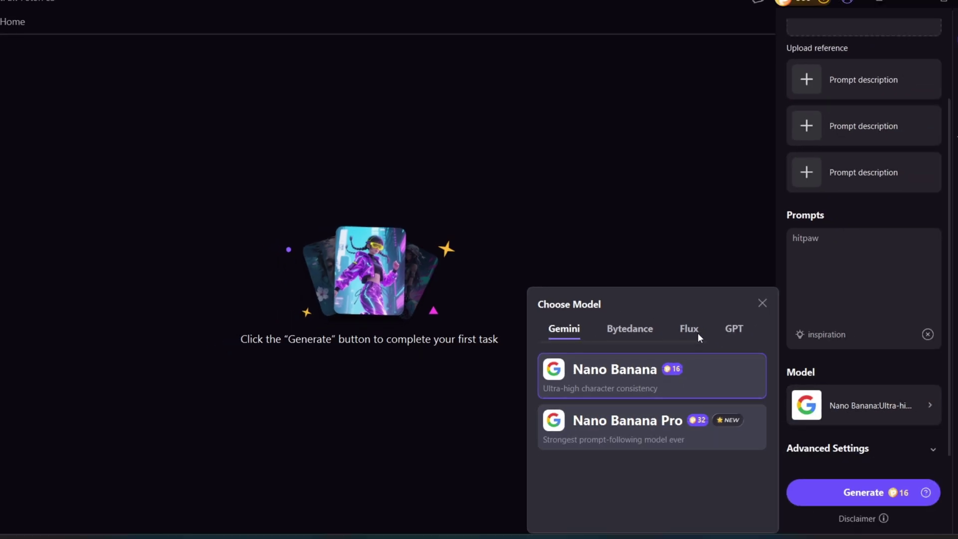
left_click(762, 302)
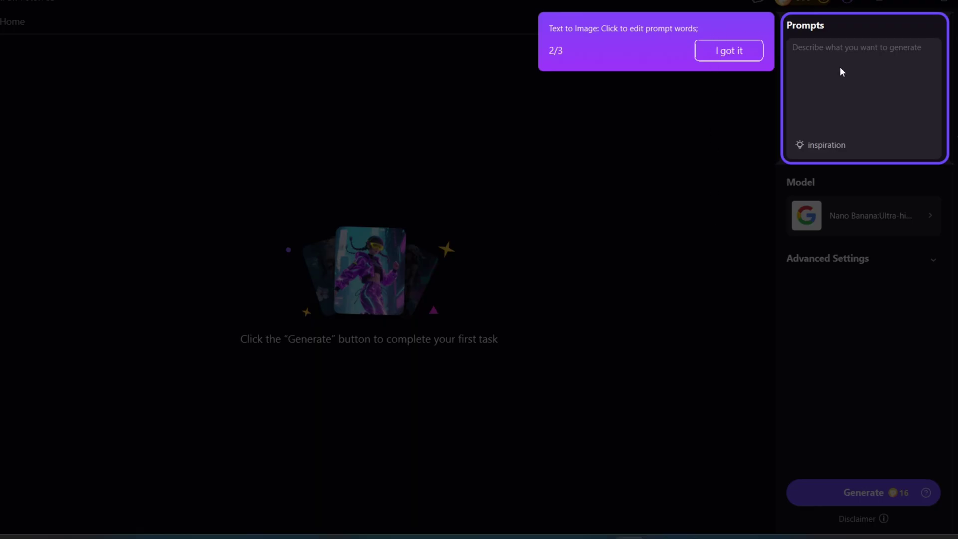
left_click(727, 56)
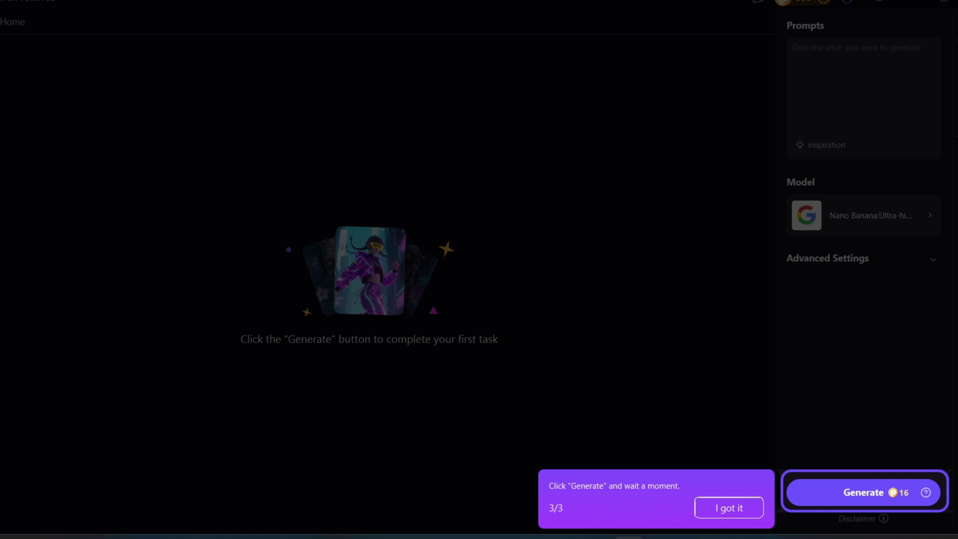
left_click(731, 508)
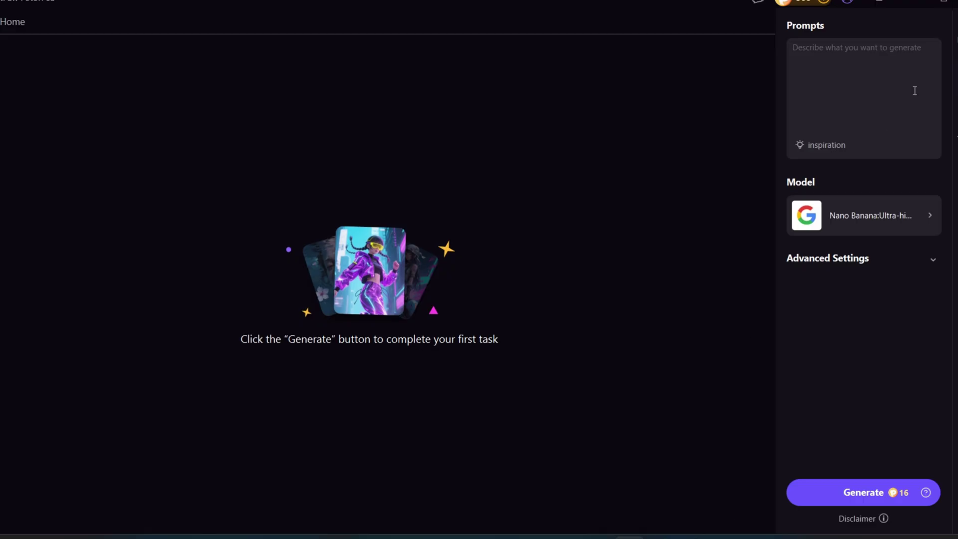
Compare the Gemini, Bytedance, FLUX and GPT models, then select GPT Highest quality at 1024×1024.
left_click(909, 207)
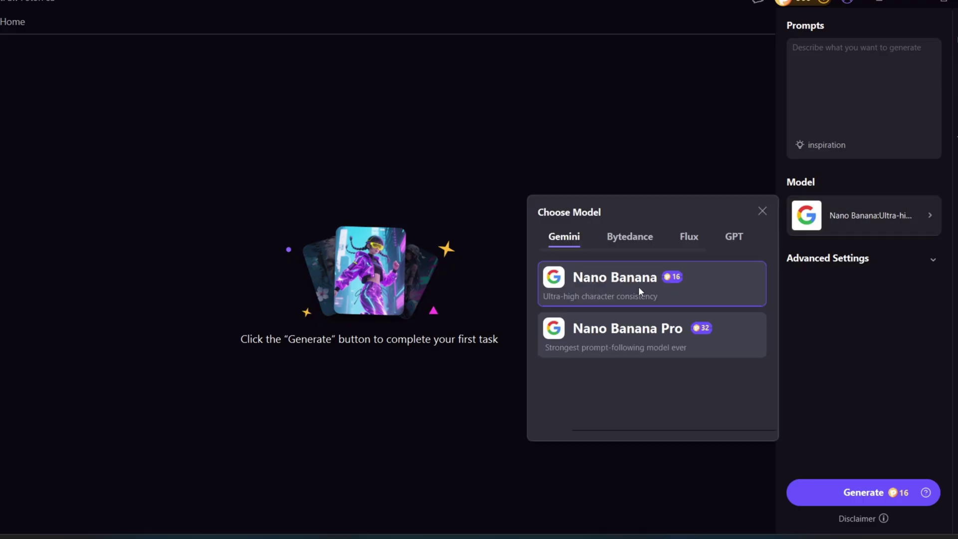
left_click(631, 237)
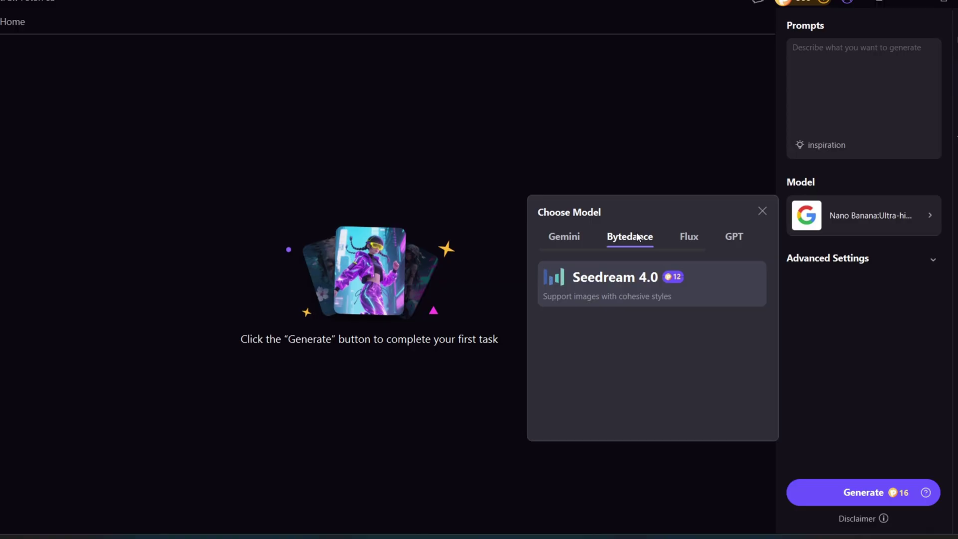
left_click(688, 233)
scroll(675, 297, "down", 2)
left_click(732, 244)
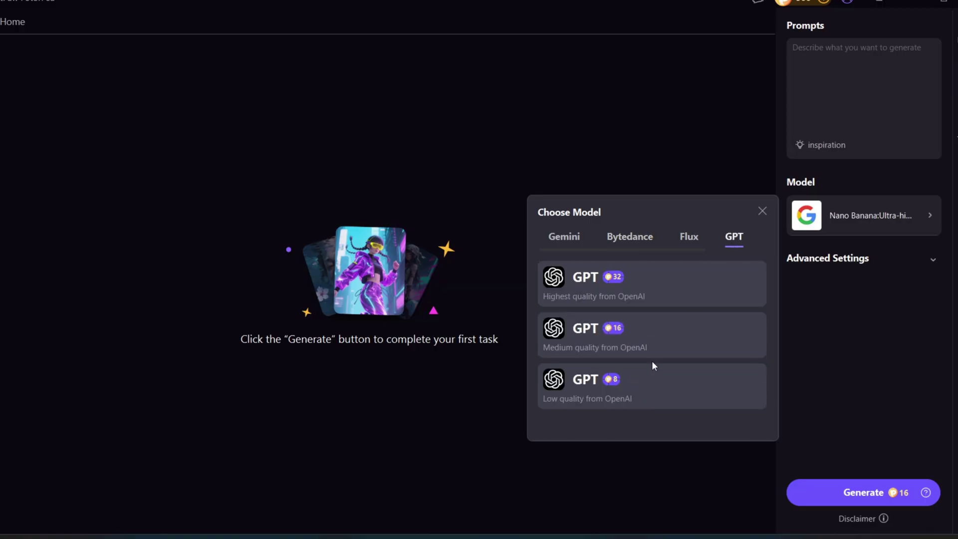
left_click(578, 238)
left_click(730, 239)
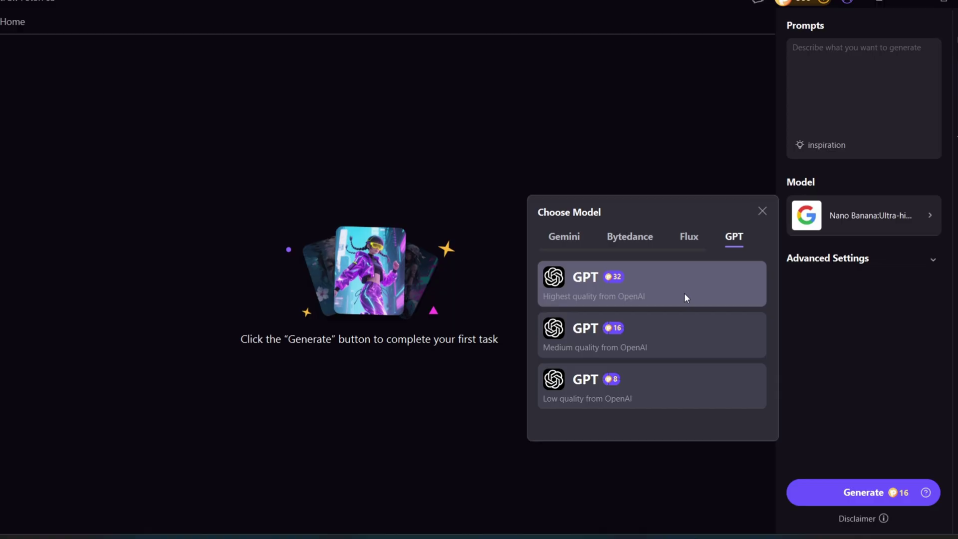
left_click(649, 294)
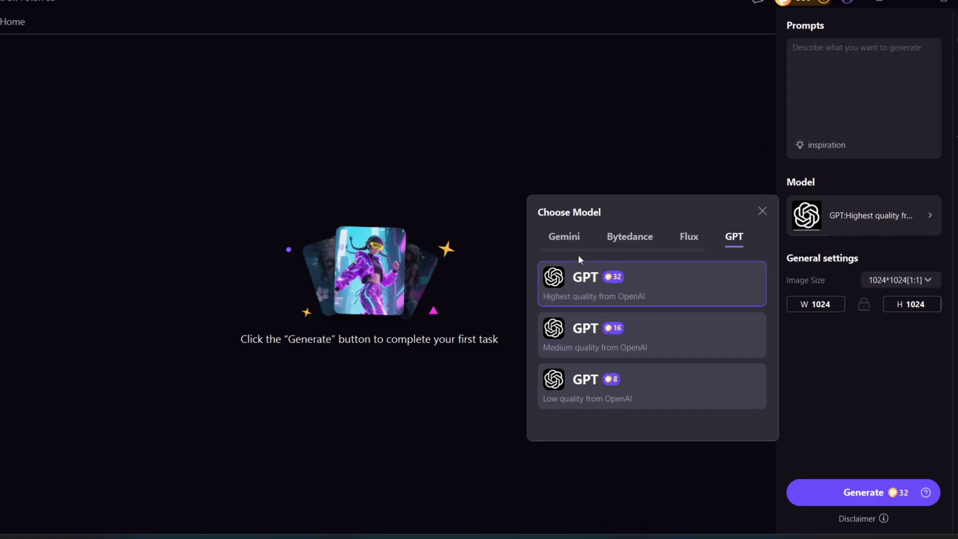
left_click(739, 91)
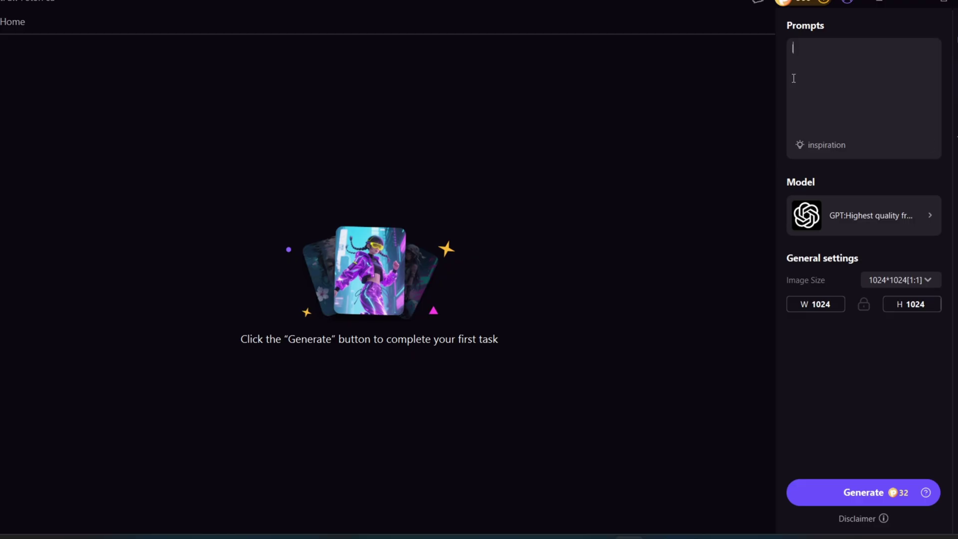
Paste the young-man portrait prompt, set the image size to 1280*720 (16:9), and generate.
type("A young man standing and looking at the camera, realistic, soft lighting, clean background")
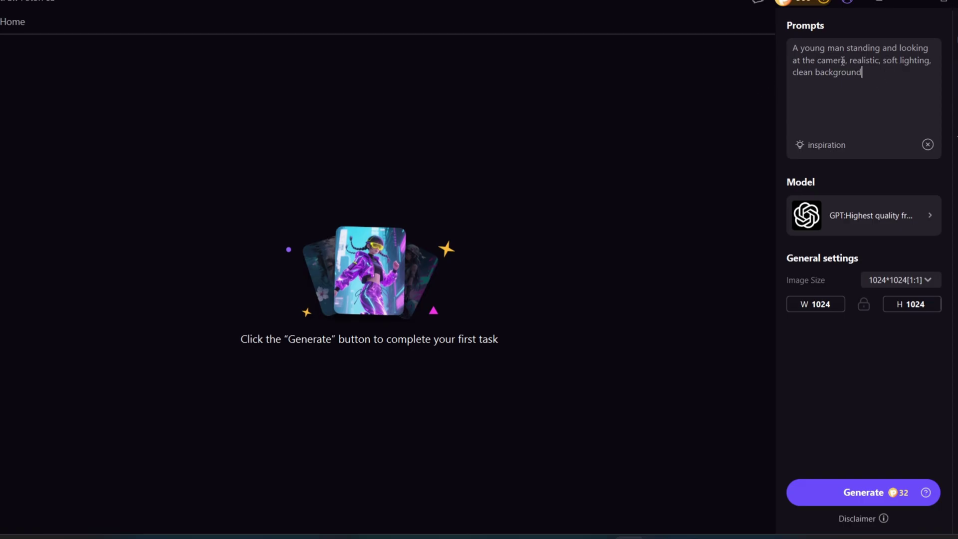
left_click(917, 282)
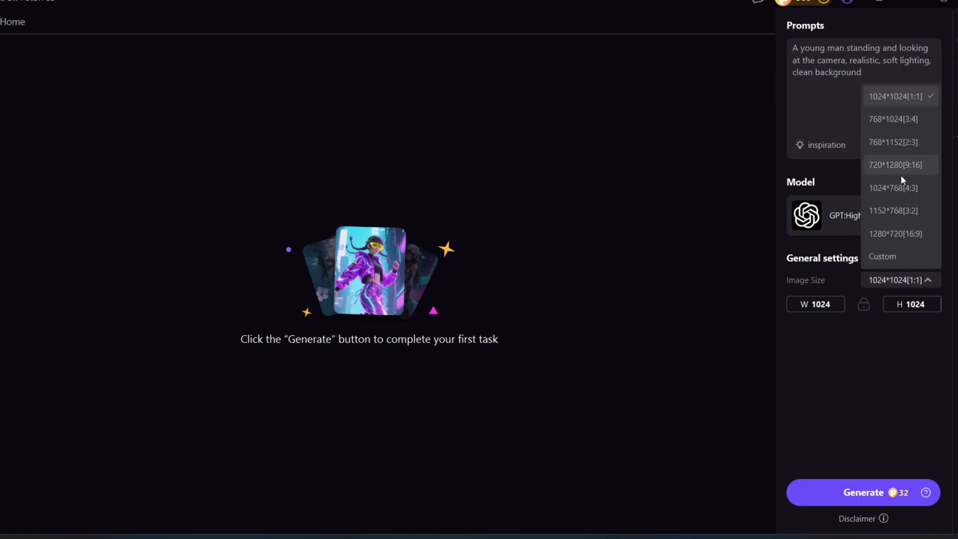
left_click(916, 234)
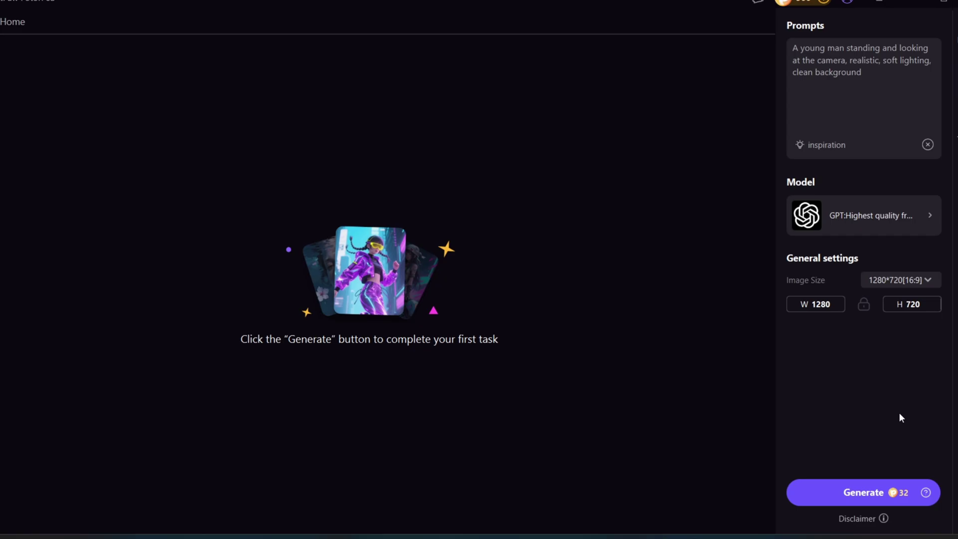
left_click(866, 493)
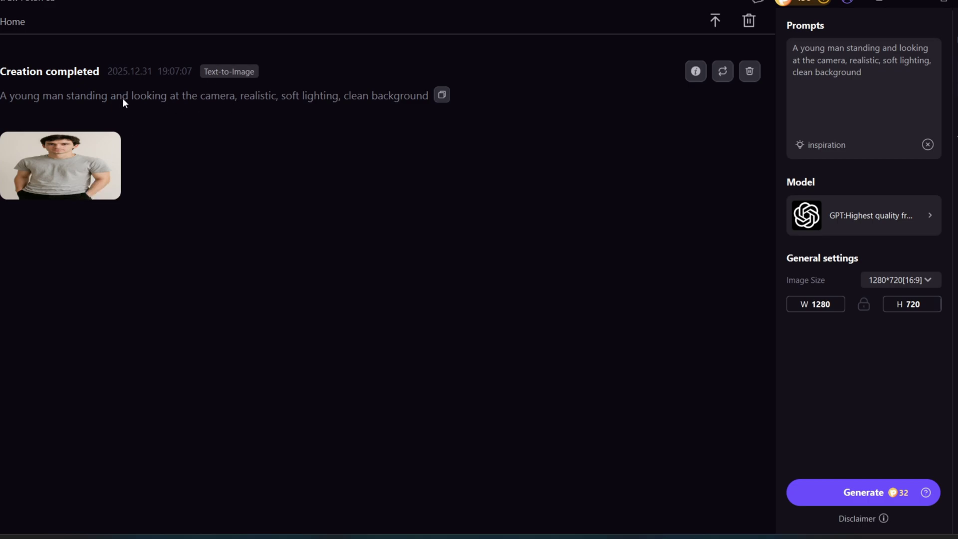
left_click(843, 216)
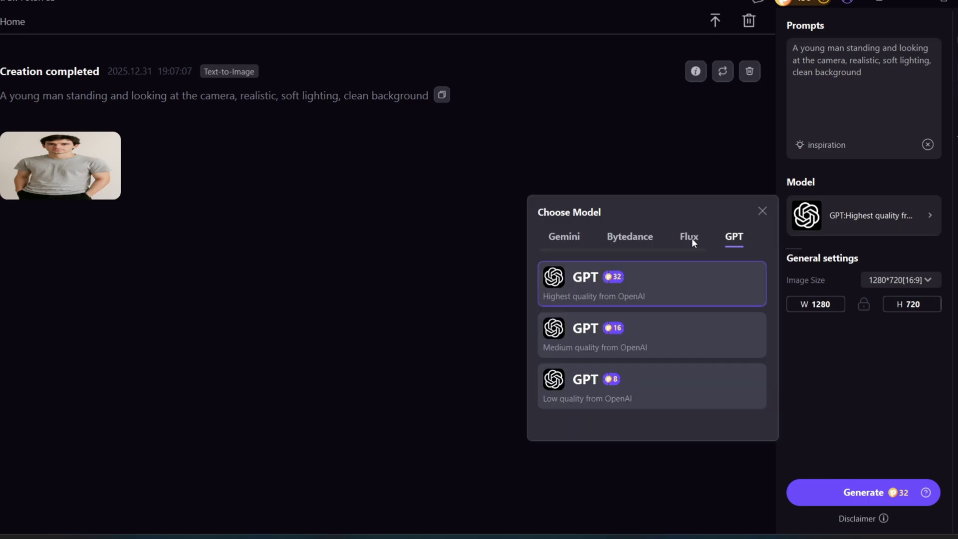
Switch the model to Bytedance Seedream 4.0 and regenerate the young-man portrait.
left_click(639, 238)
left_click(649, 283)
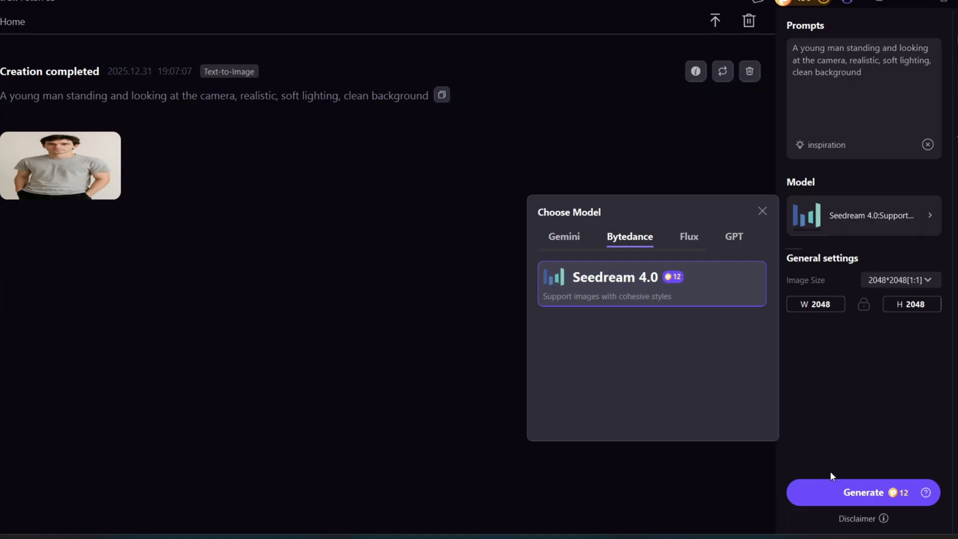
left_click(845, 492)
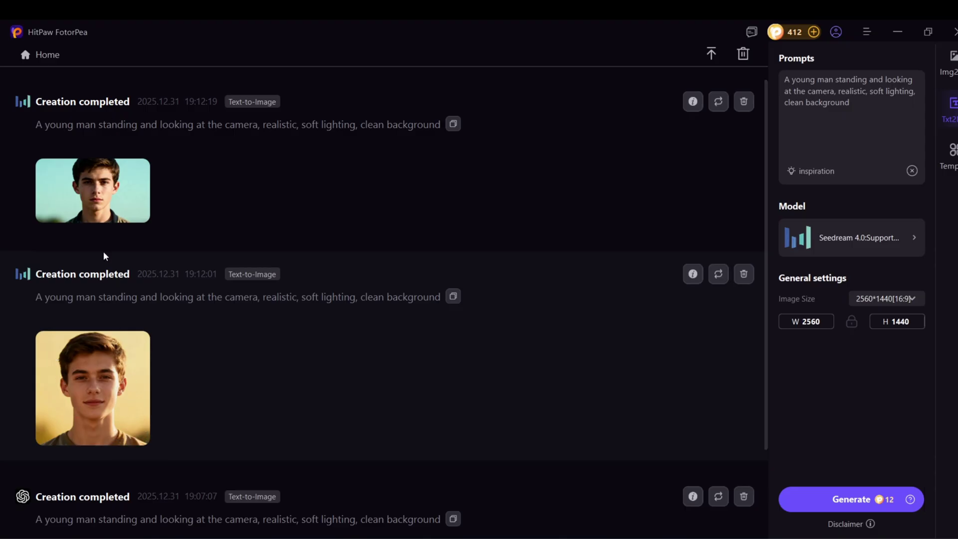
mouse_move(129, 218)
scroll(63, 383, "down", 2)
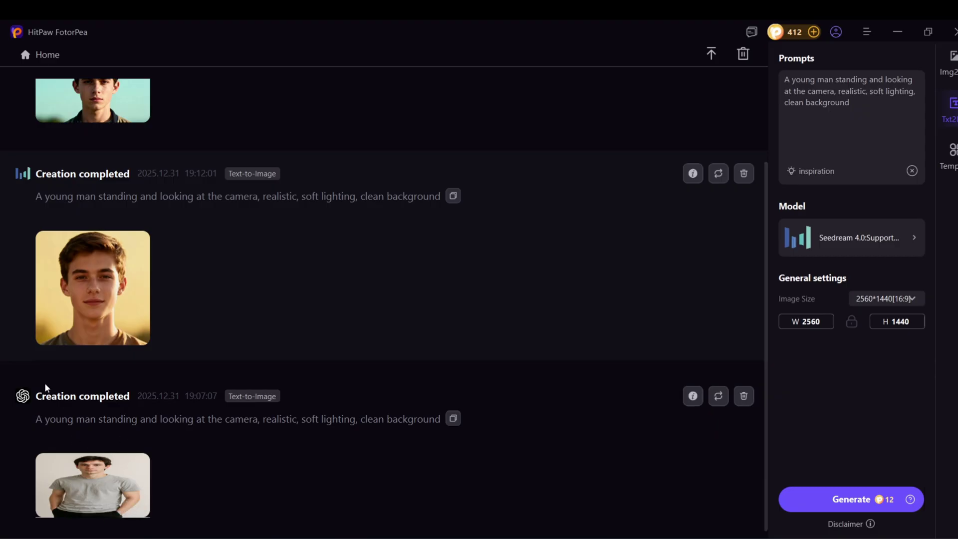
scroll(47, 389, "up", 2)
Download the warm-lit portrait and upload it as the Img2Img original image.
mouse_move(116, 383)
left_click(131, 427)
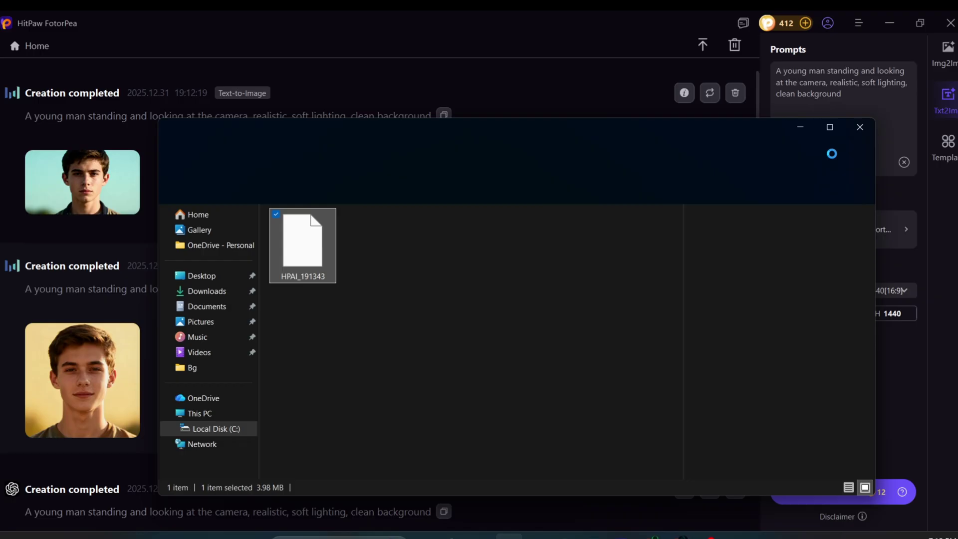
left_click(867, 128)
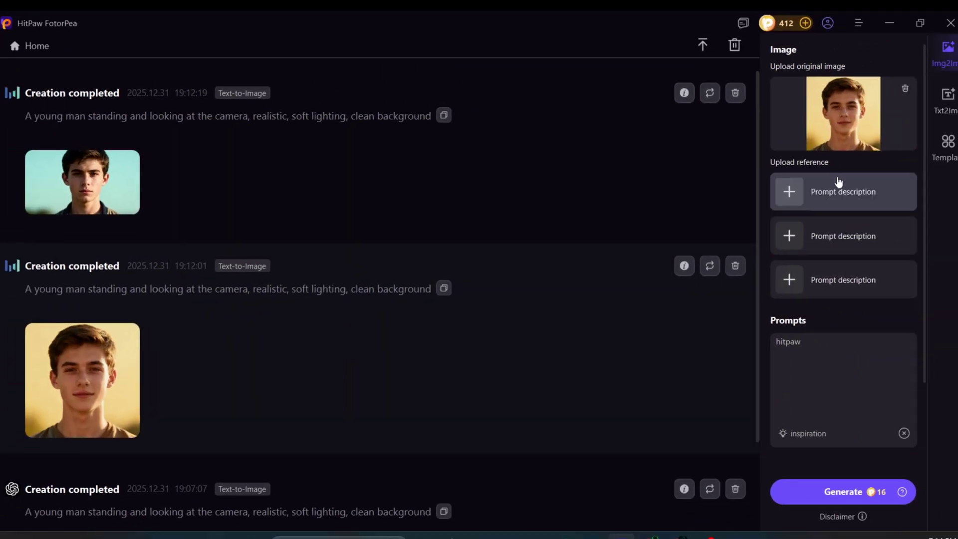
Prompt for the man wearing a cowboy hat and generate the edited image.
left_click(842, 346)
type("make the man f")
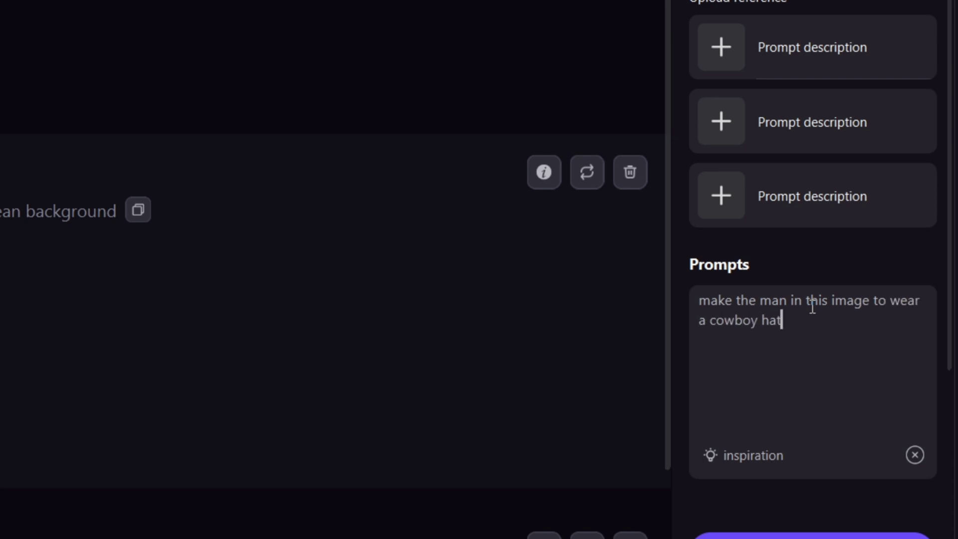
left_click(812, 535)
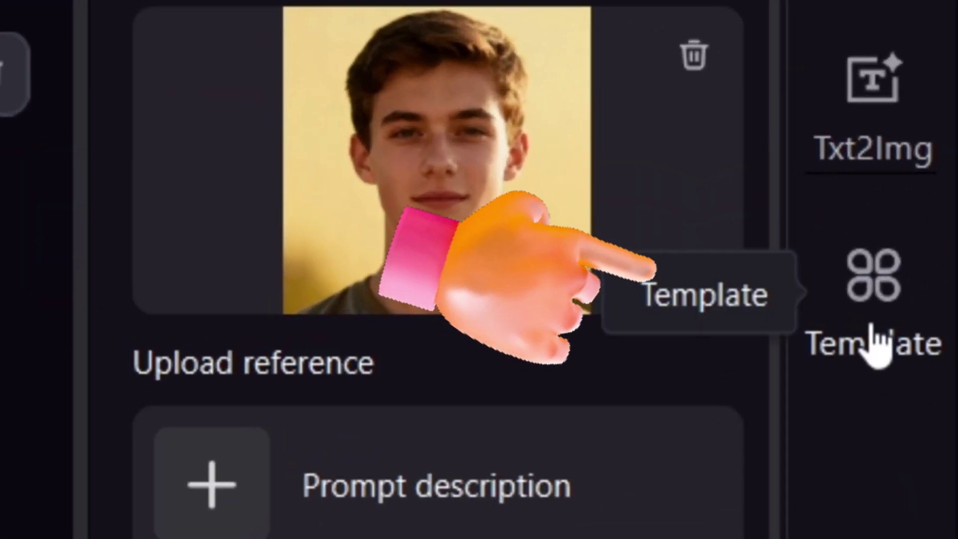
Open the full template gallery and scroll through the Popular templates.
left_click(955, 148)
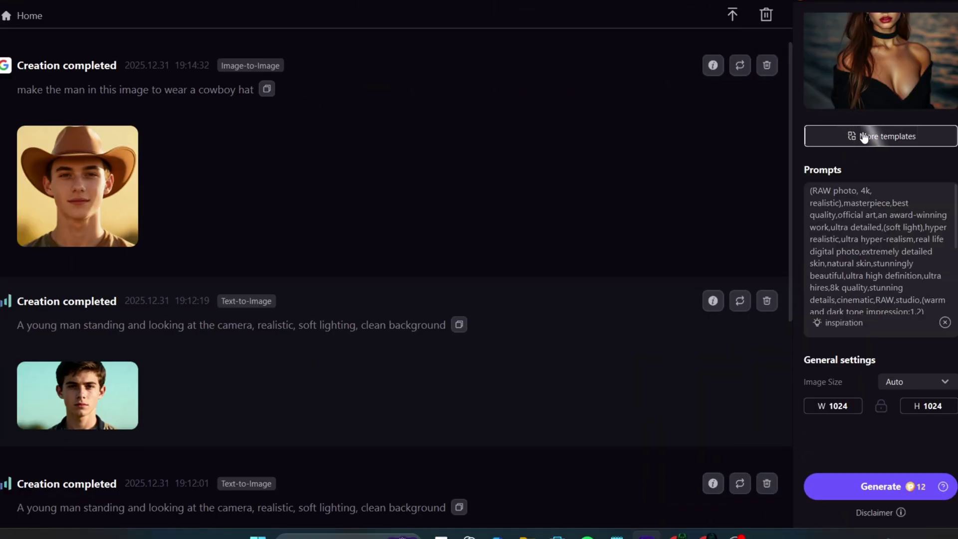
left_click(864, 135)
scroll(263, 403, "down", 15)
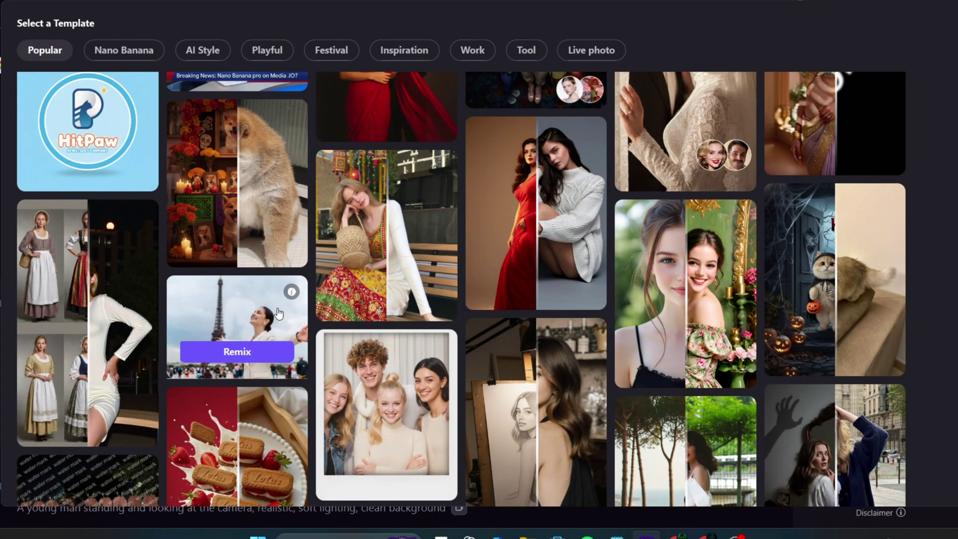
scroll(278, 314, "up", 8)
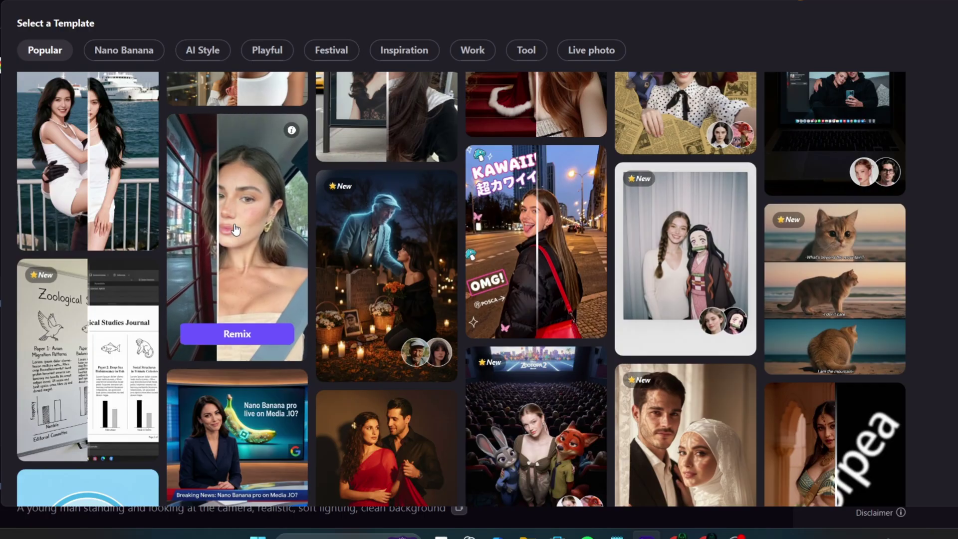
scroll(235, 229, "up", 10)
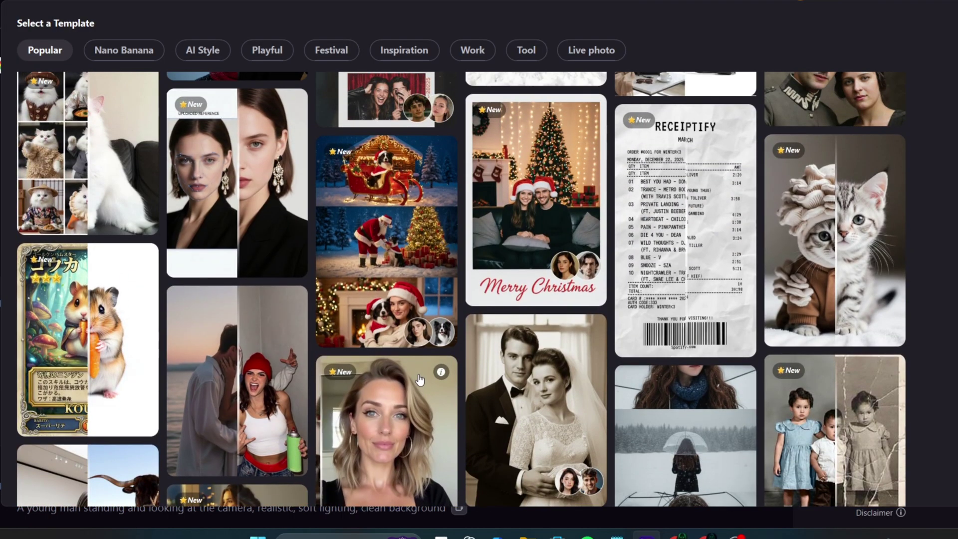
scroll(419, 380, "down", 10)
scroll(409, 369, "up", 8)
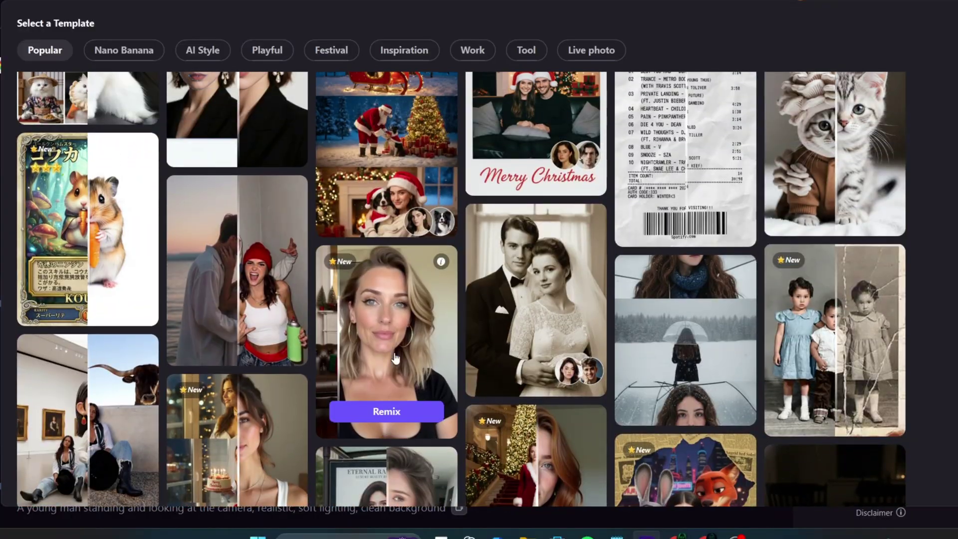
scroll(387, 319, "up", 5)
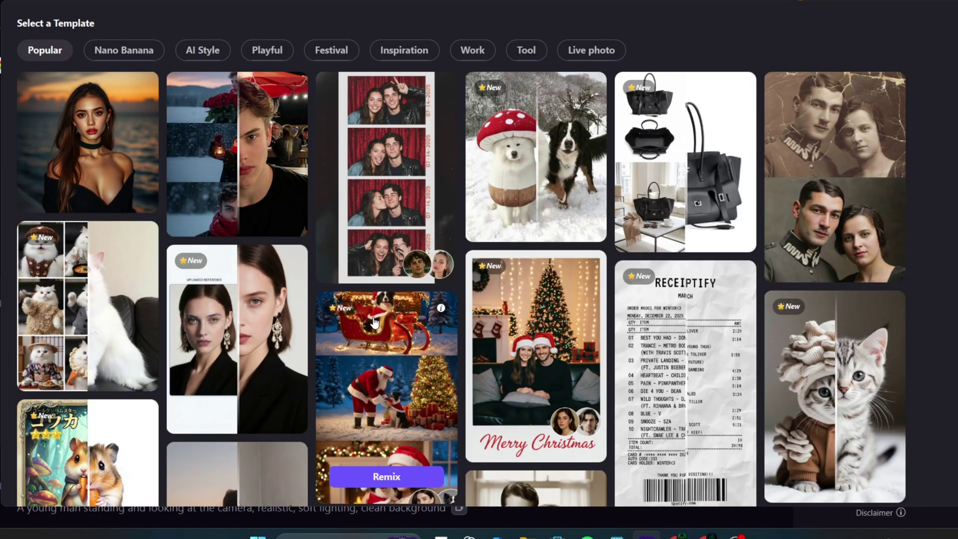
scroll(426, 325, "down", 5)
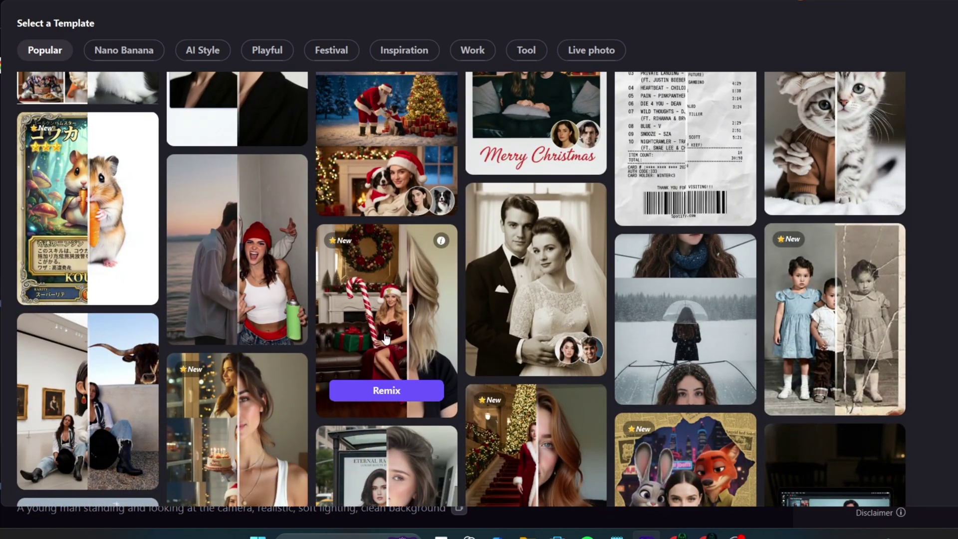
scroll(382, 320, "up", 5)
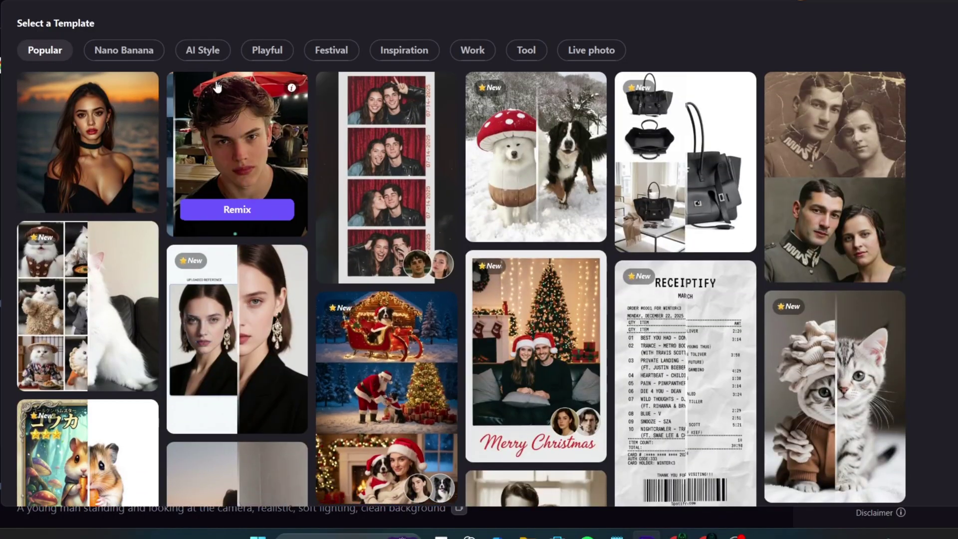
Switch the gallery to the Inspiration templates and scroll through them.
left_click(413, 51)
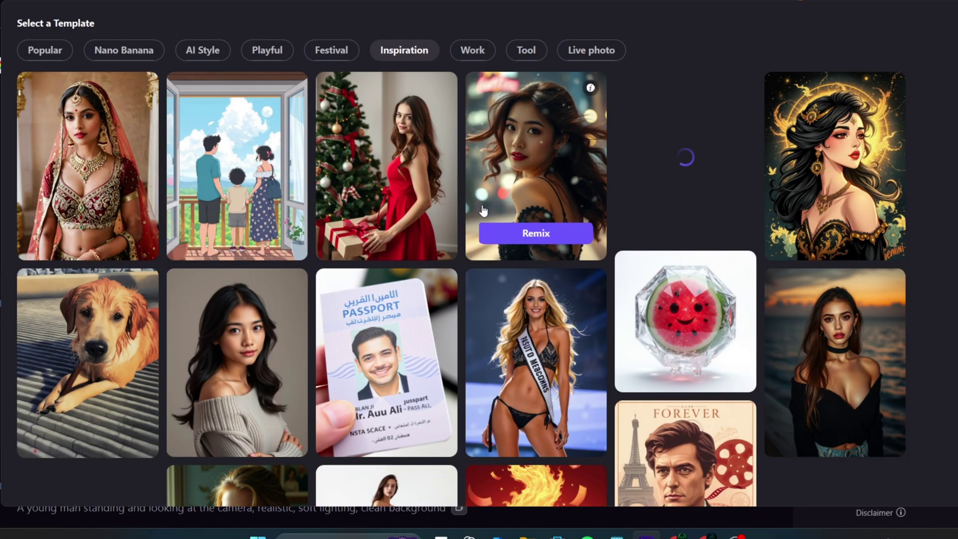
scroll(494, 224, "down", 2)
scroll(483, 210, "up", 4)
scroll(483, 211, "down", 5)
scroll(483, 210, "up", 3)
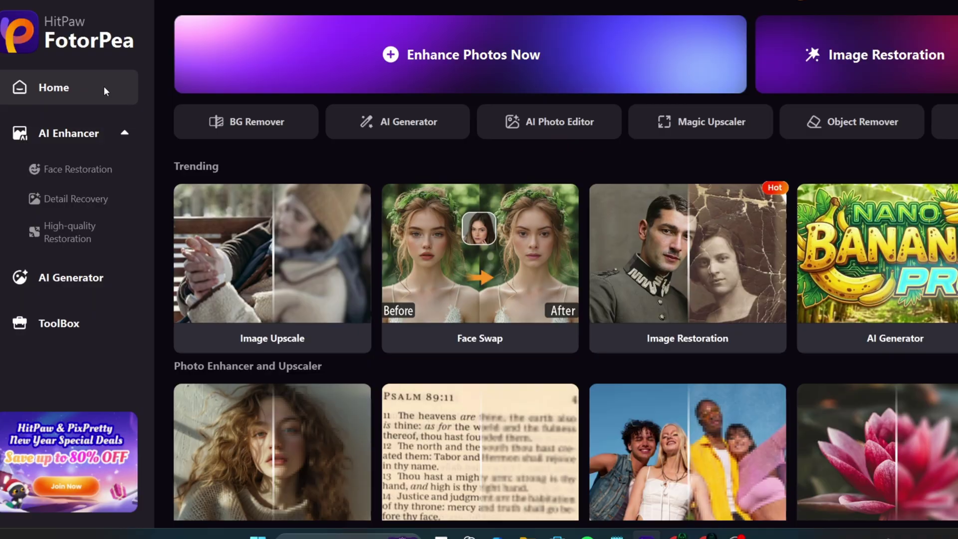
Look over the Home screen's Trending cards, then the Photo Enhancer and AI Toolbox rows.
mouse_move(284, 238)
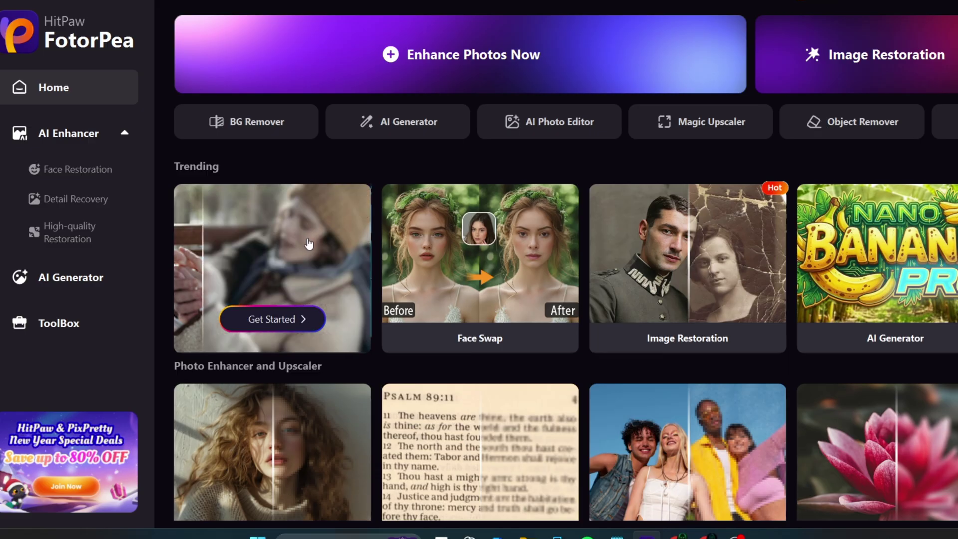
mouse_move(475, 273)
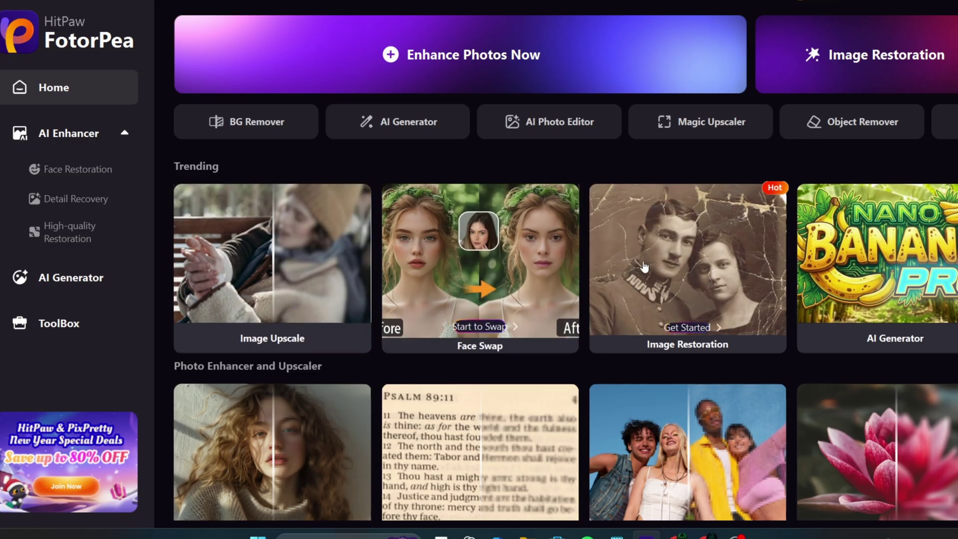
scroll(333, 254, "down", 4)
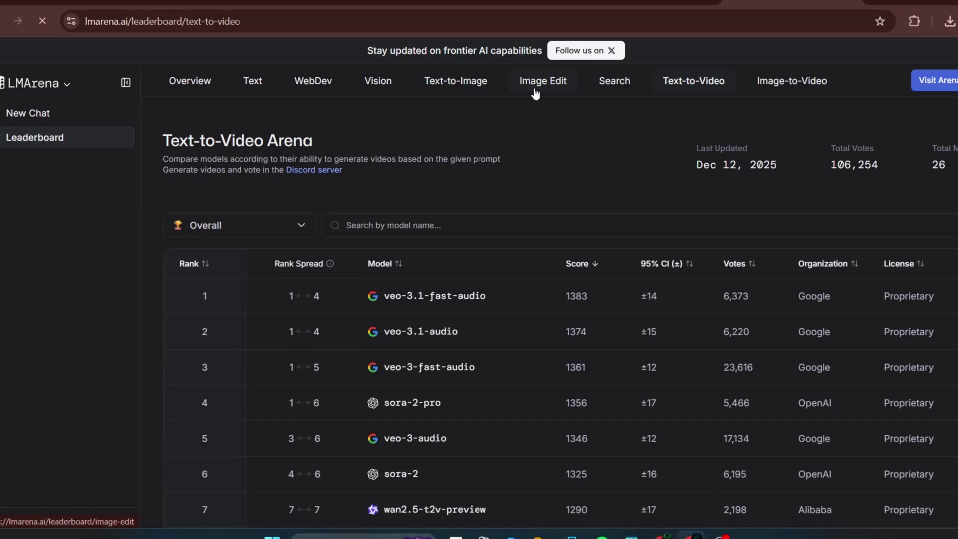
Scroll the Text-to-Video rankings and highlight the leaderboard's Last Updated date.
scroll(354, 286, "down", 1)
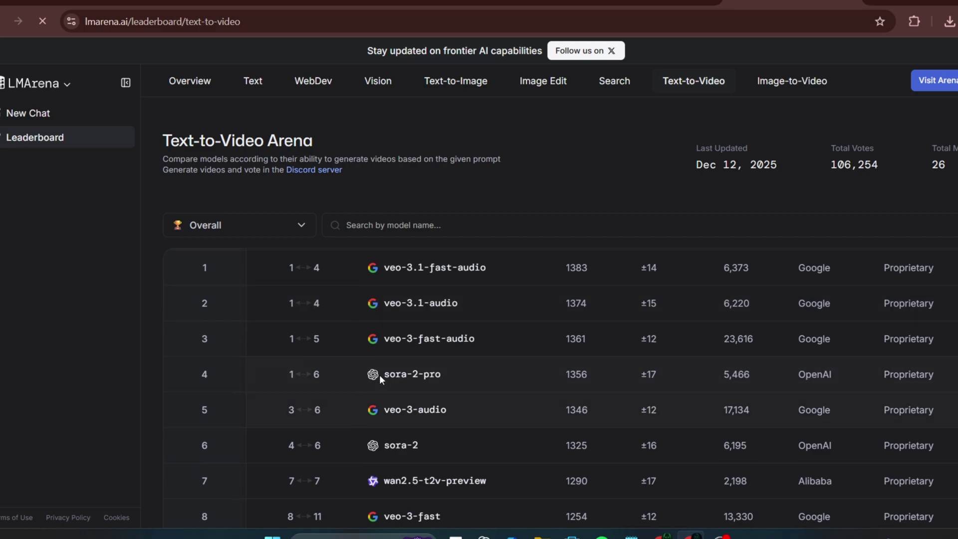
scroll(380, 380, "up", 1)
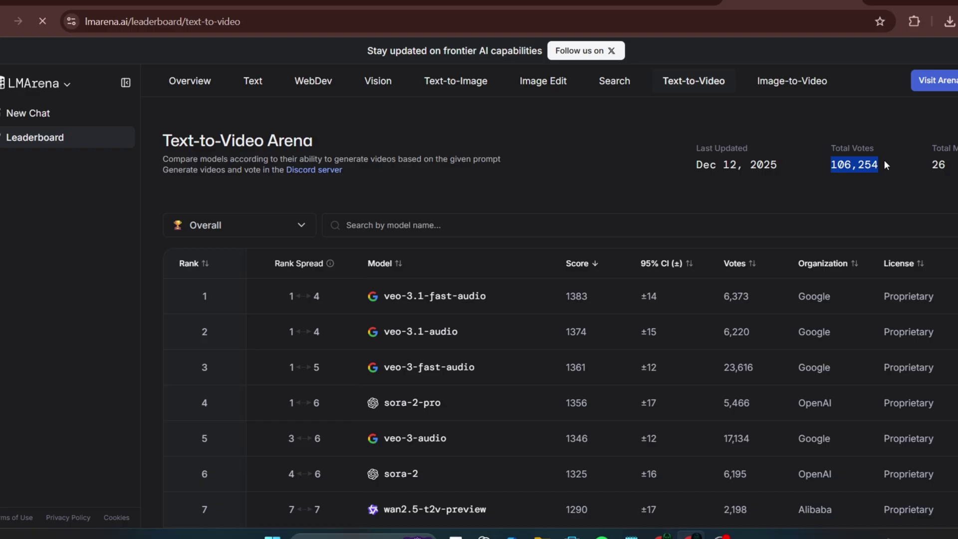
left_click_drag(678, 165, 785, 166)
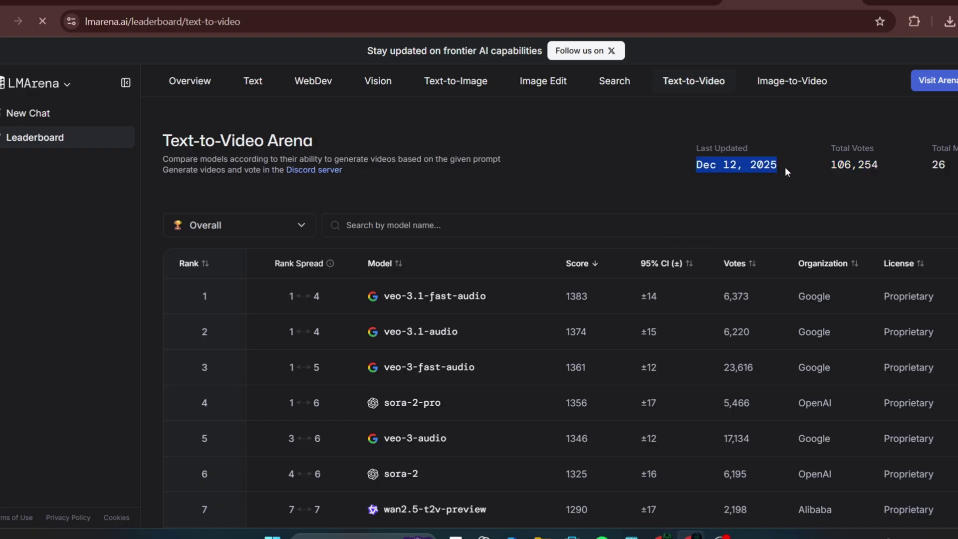
left_click(785, 166)
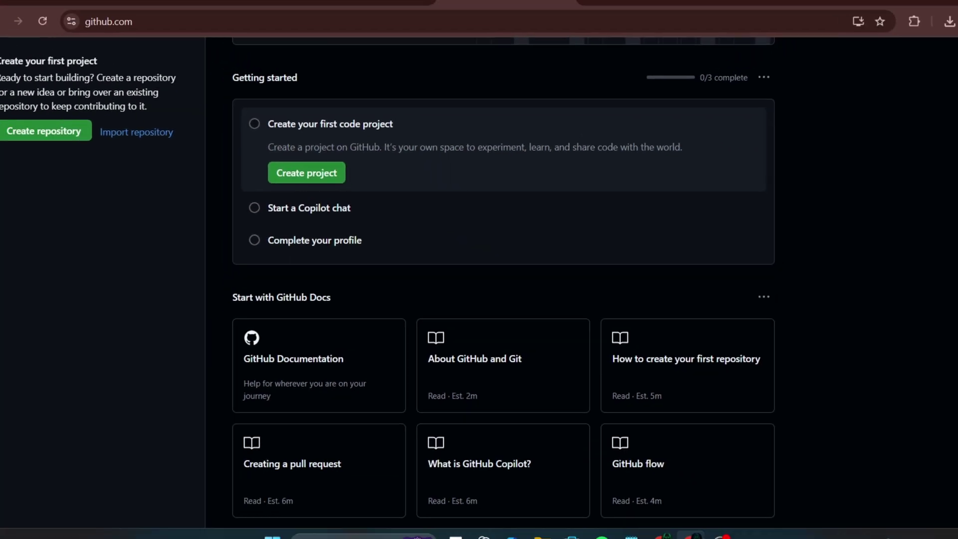
Run a GitHub repository search for 'text to video', returning 9.1k results.
scroll(471, 220, "up", 5)
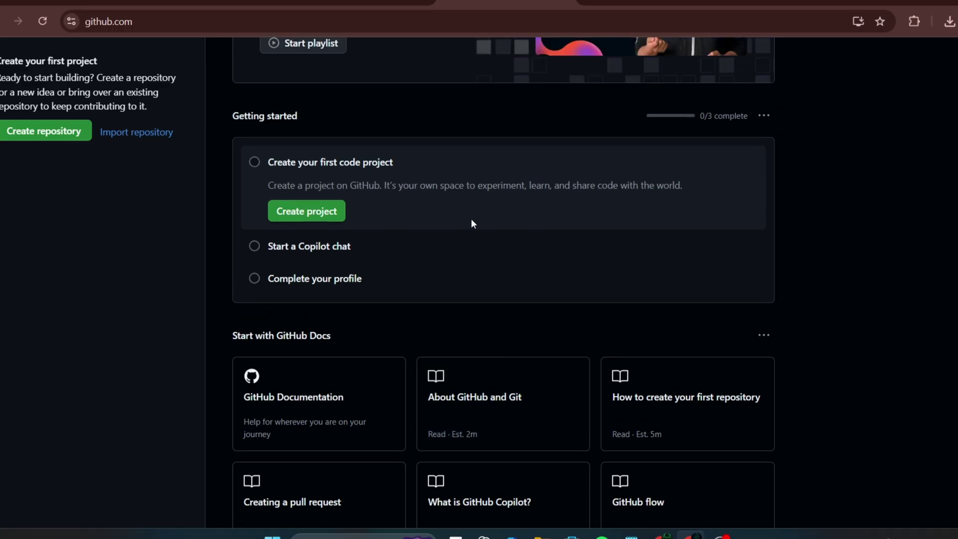
scroll(473, 215, "up", 2)
left_click(490, 119)
scroll(490, 120, "up", 1)
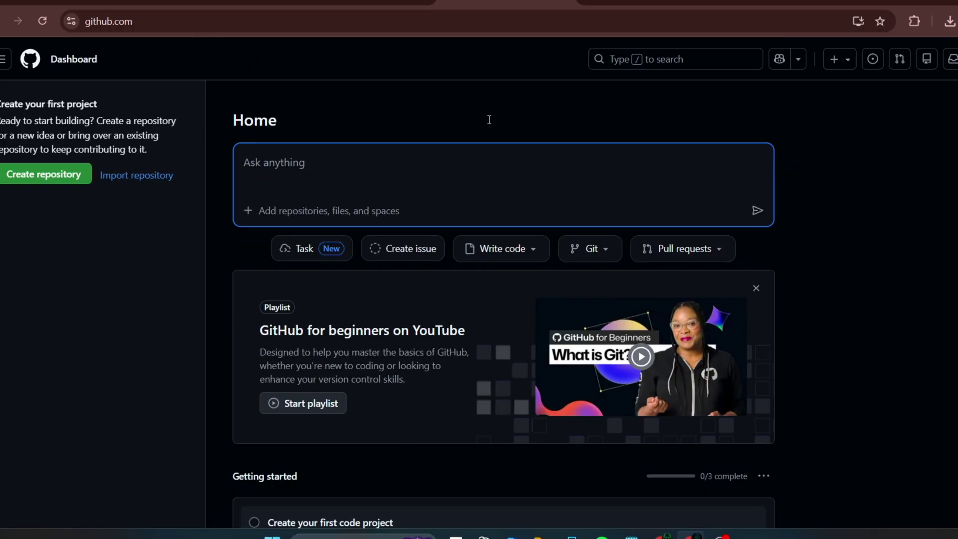
left_click(639, 59)
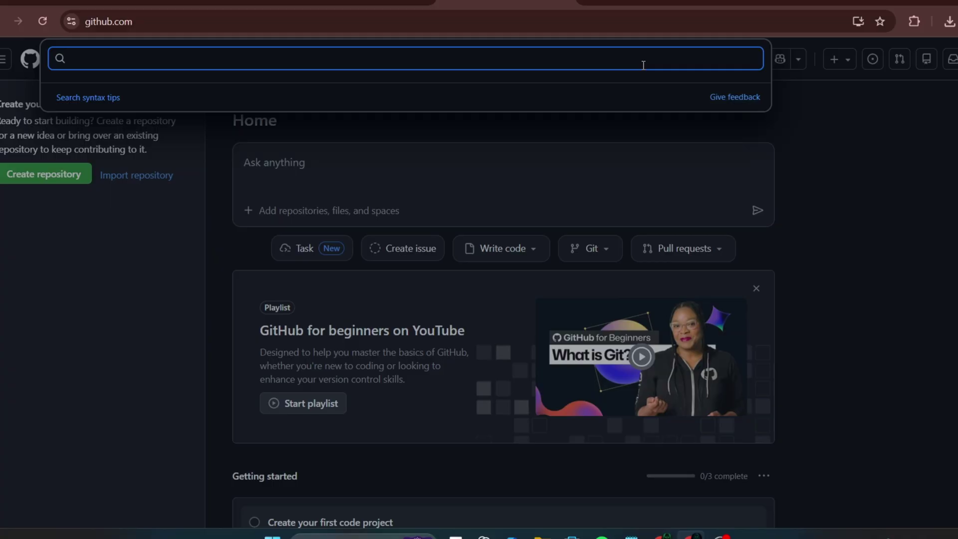
type("text to video")
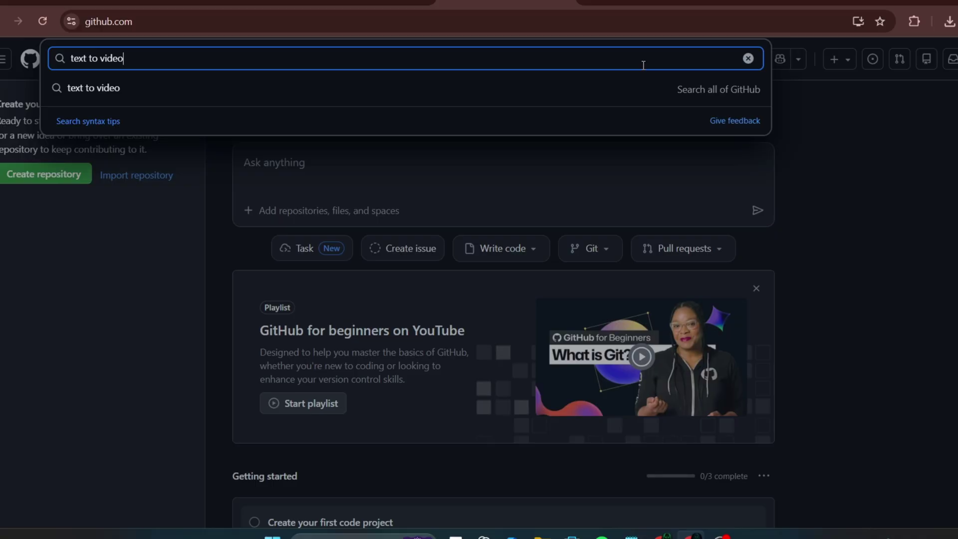
key("Return")
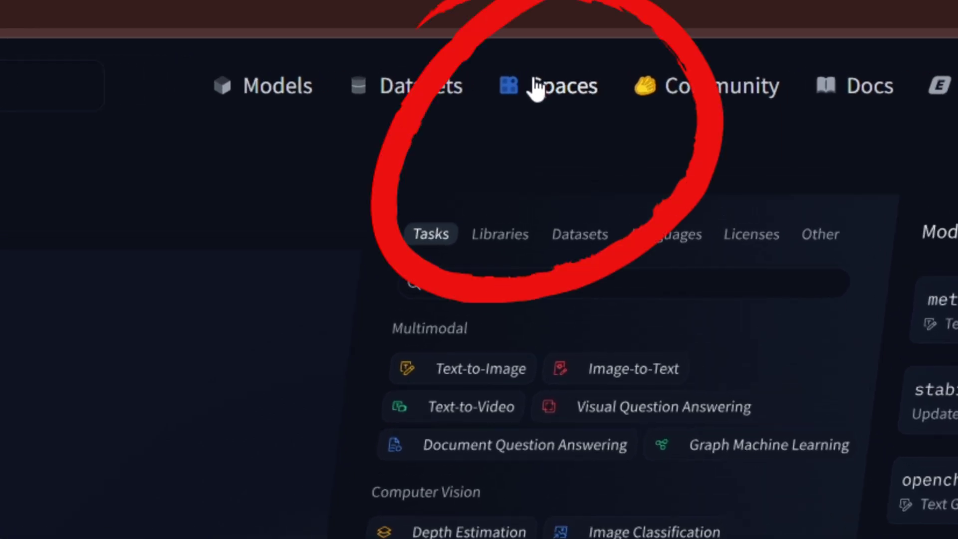
Filter Hugging Face Spaces to the Video Generation category.
left_click(549, 87)
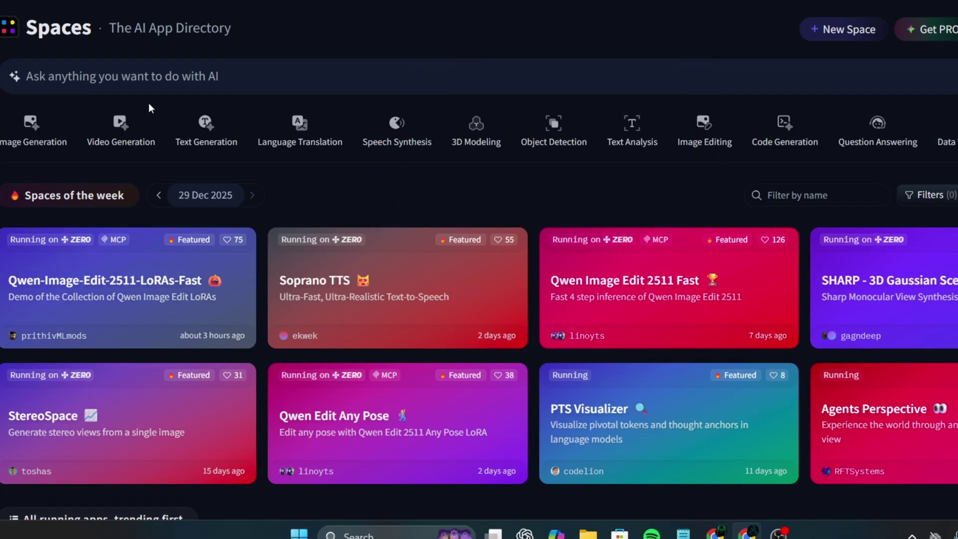
left_click(129, 127)
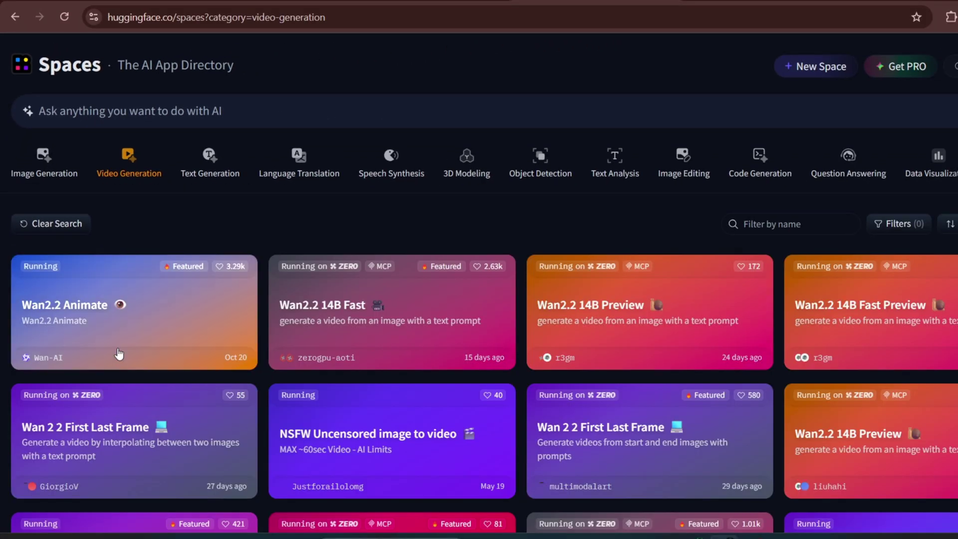
scroll(119, 356, "down", 1)
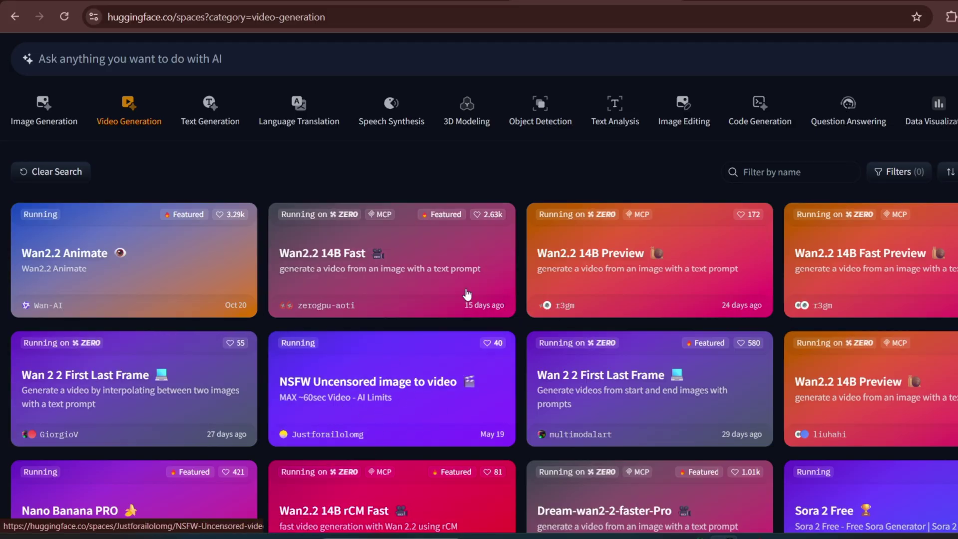
scroll(279, 227, "up", 2)
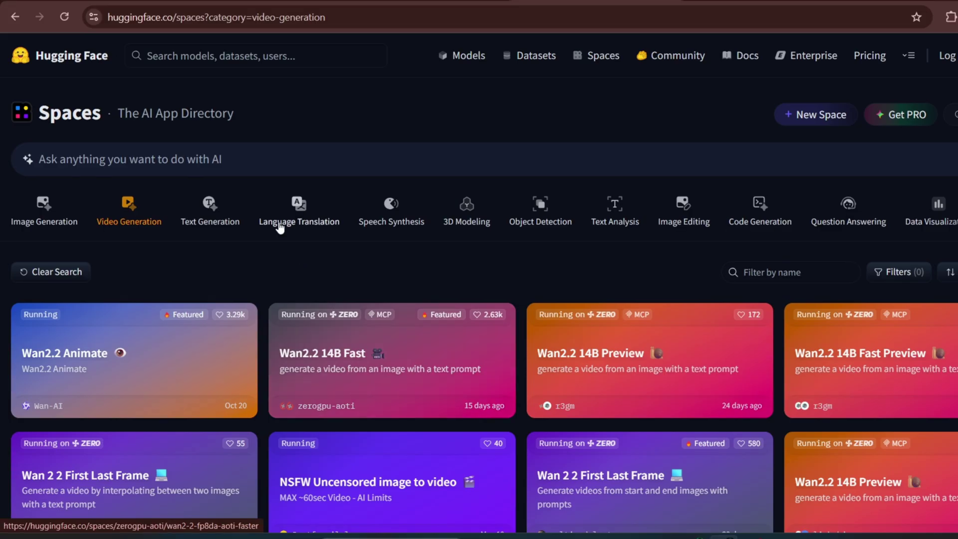
Search the Video Generation Spaces for 'sora' and browse results like Sora 2 Free and Open Sora.
left_click(226, 159)
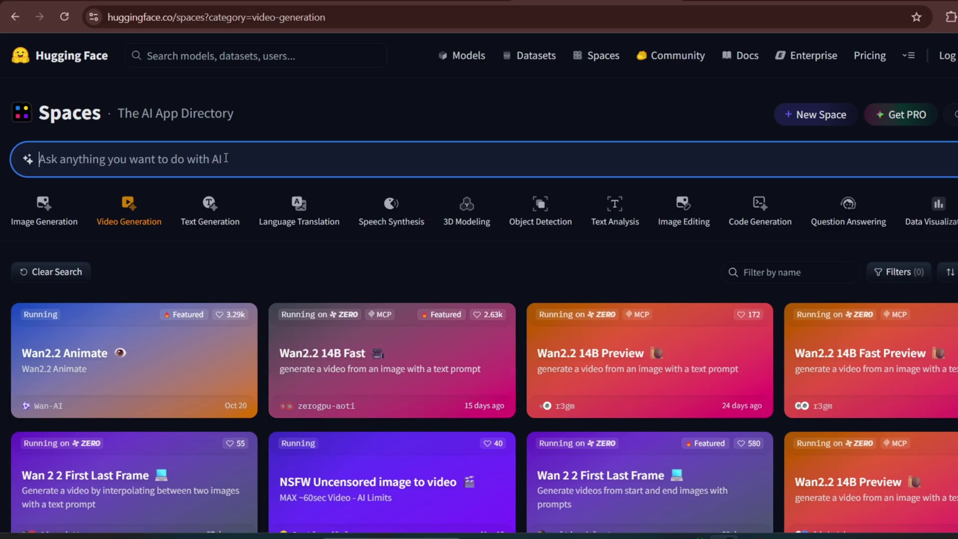
type("sora")
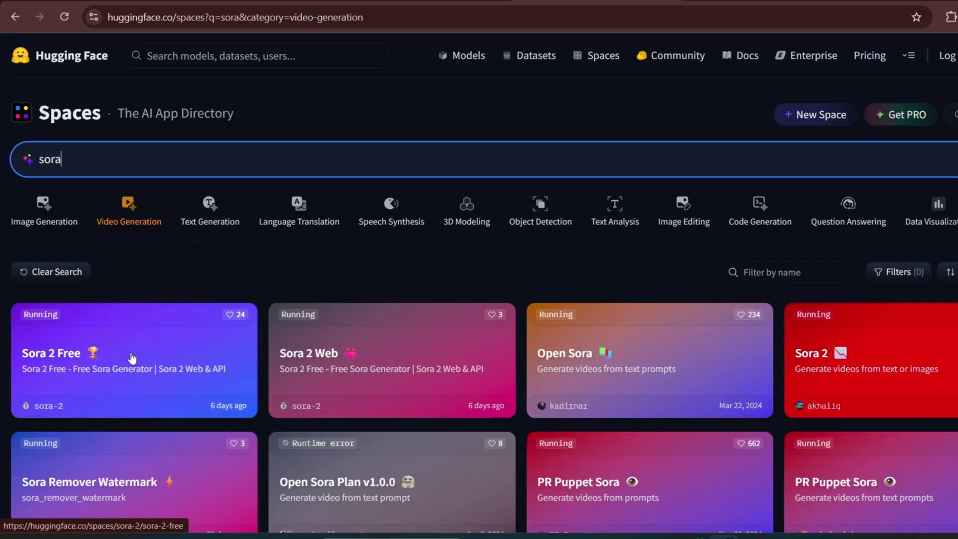
scroll(132, 357, "down", 1)
scroll(133, 357, "down", 3)
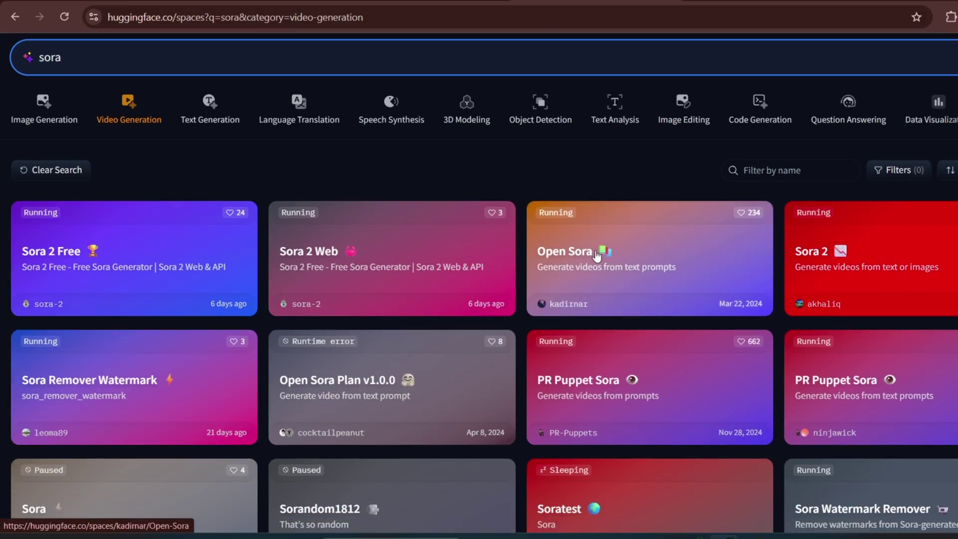
scroll(597, 256, "down", 4)
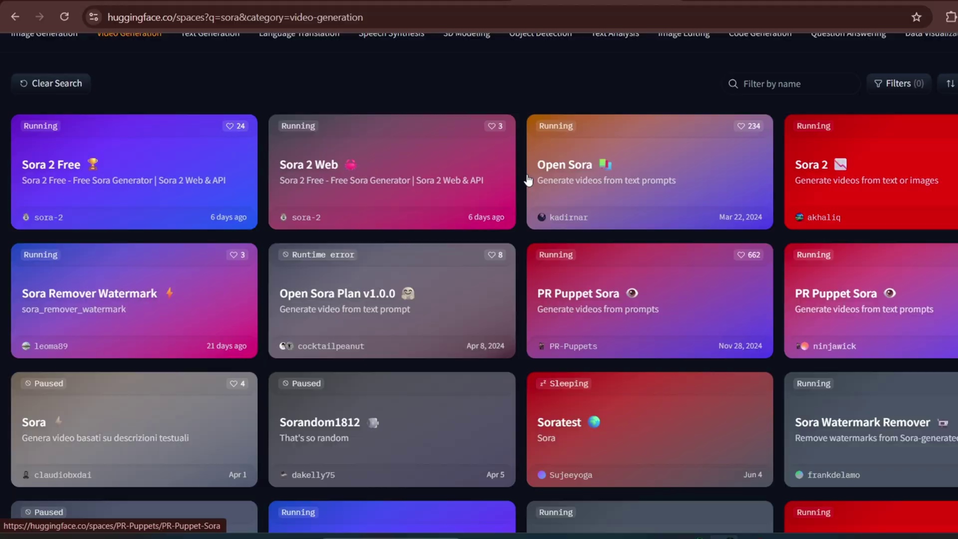